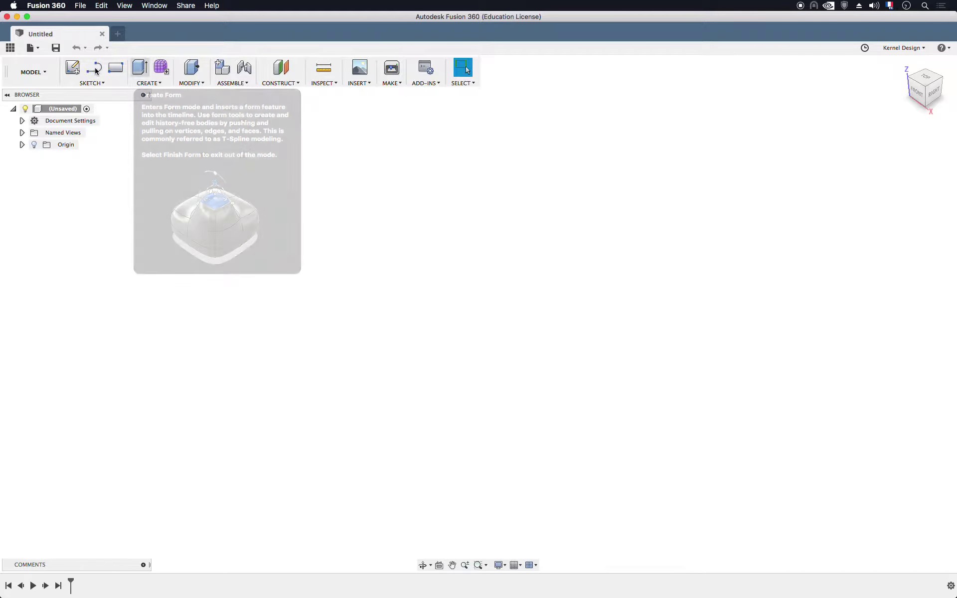
Switch the empty design into the Sculpt environment and dismiss its introductory notice.
{"action": "left_click", "coordinate": [43, 76]}
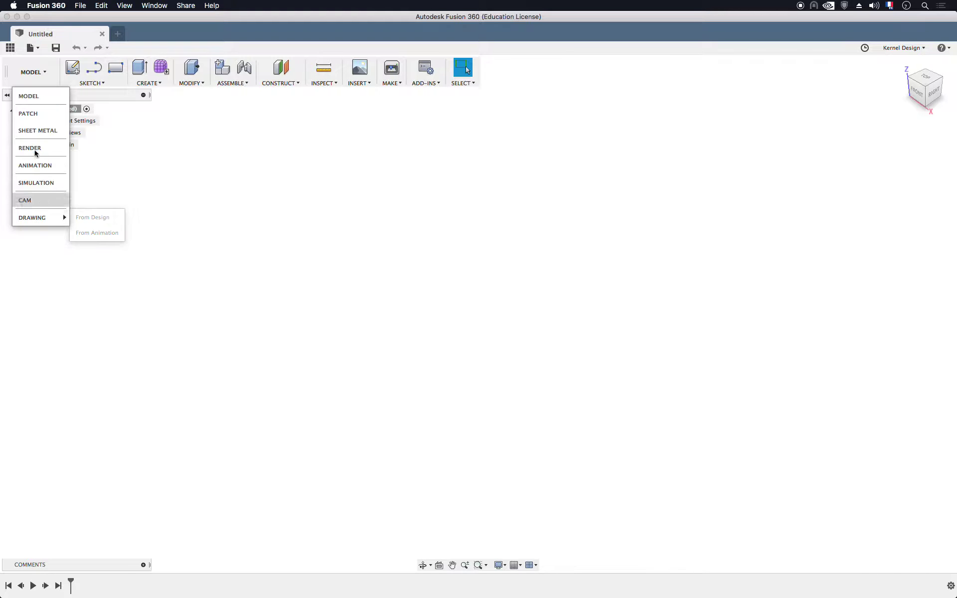
{"action": "left_click", "coordinate": [159, 67]}
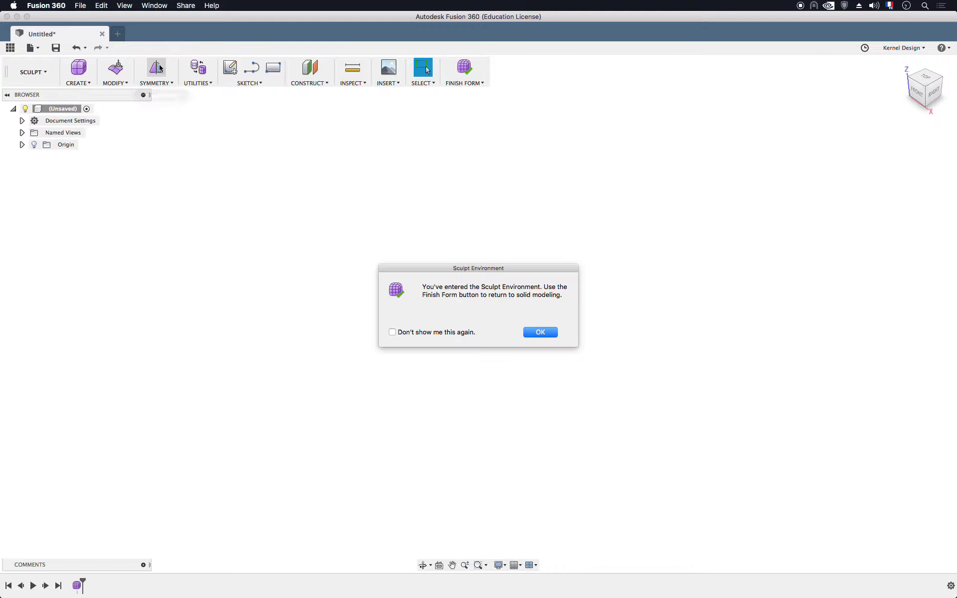
{"action": "left_click", "coordinate": [547, 334]}
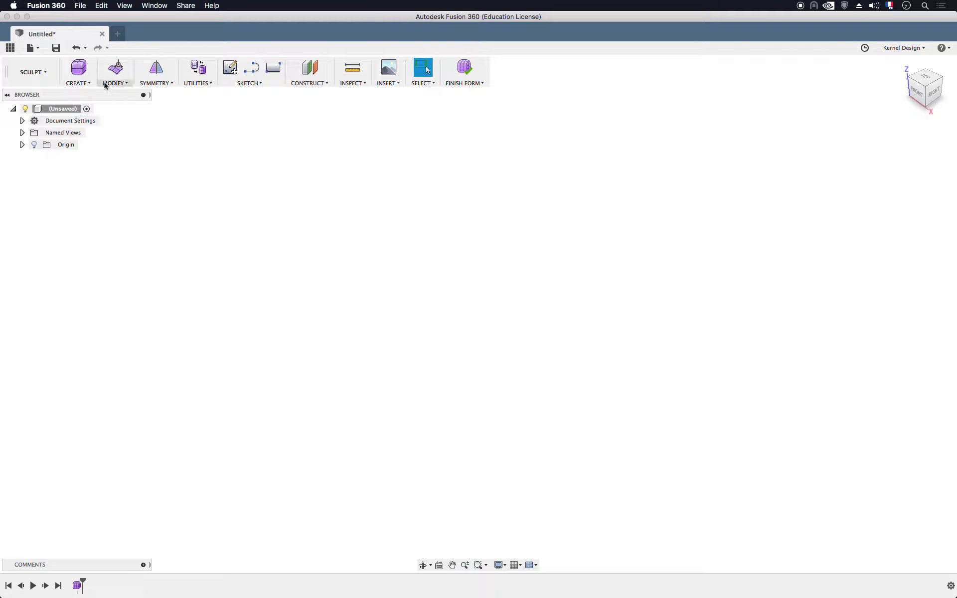
Place a sculpt box on the front plane at the origin, 20 × 100 mm footprint, 20 mm height.
{"action": "left_click", "coordinate": [82, 69]}
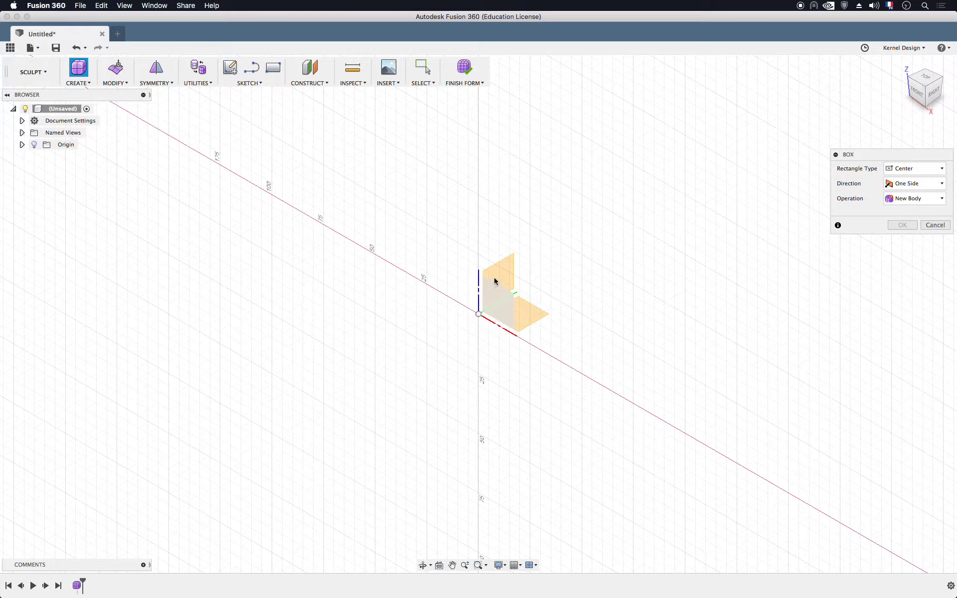
{"action": "left_click", "coordinate": [507, 269]}
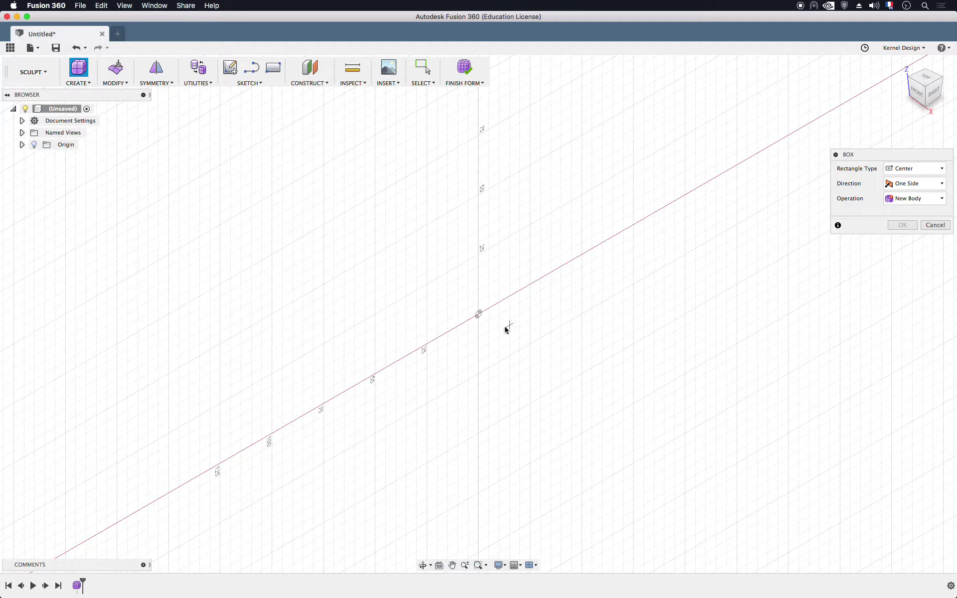
{"action": "left_click", "coordinate": [478, 313]}
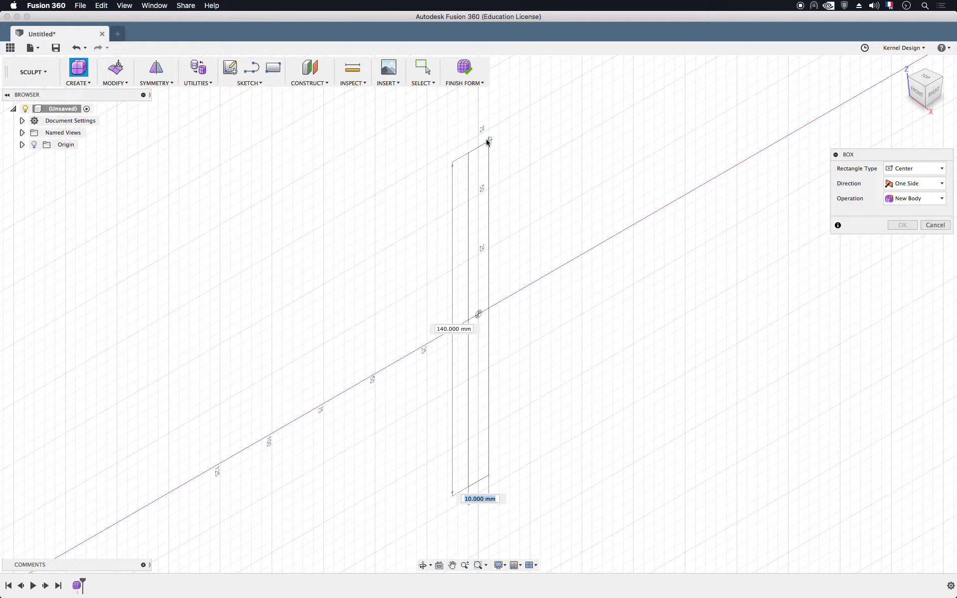
{"action": "left_click", "coordinate": [497, 187]}
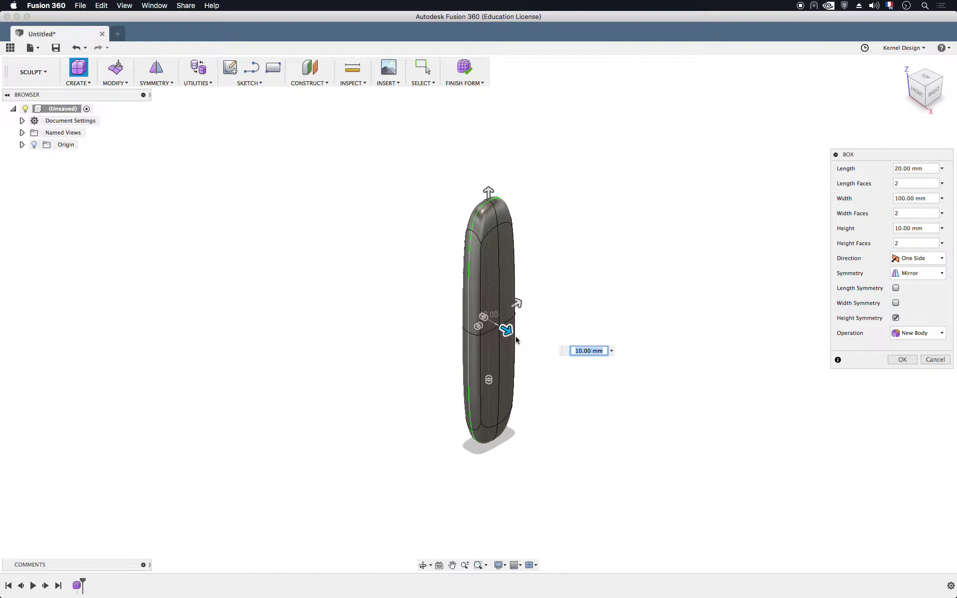
{"action": "type", "text": "20"}
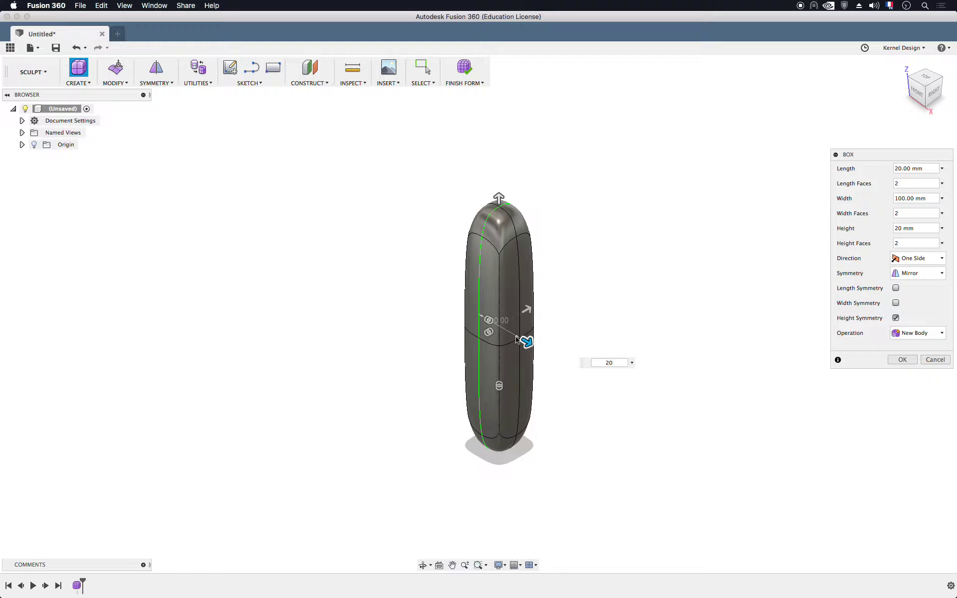
Set the box symmetry to Mirror with length symmetry only and create the body.
{"action": "left_click", "coordinate": [903, 273]}
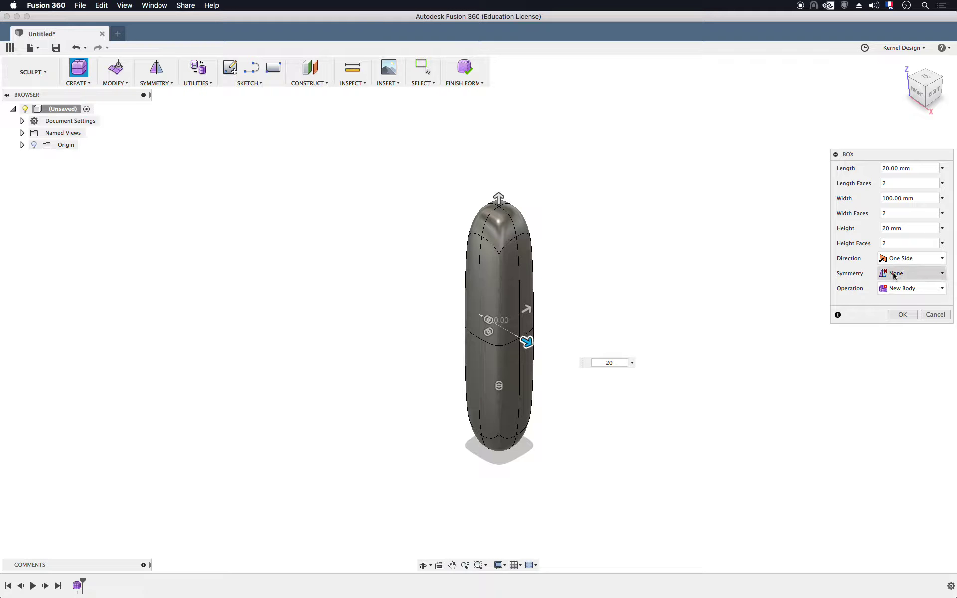
{"action": "left_click", "coordinate": [897, 273]}
{"action": "left_click", "coordinate": [895, 294]}
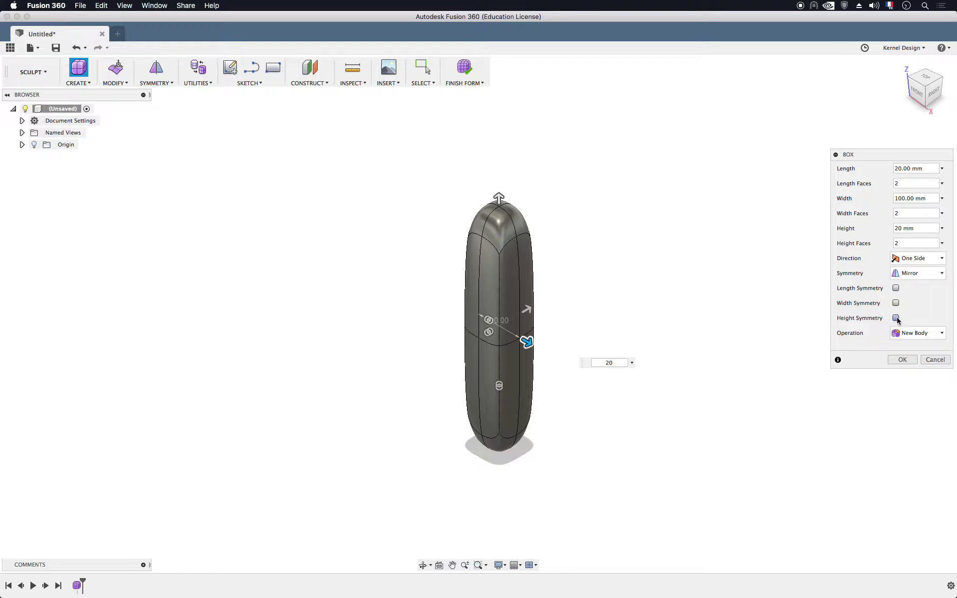
{"action": "left_click", "coordinate": [895, 318]}
{"action": "left_click", "coordinate": [895, 288]}
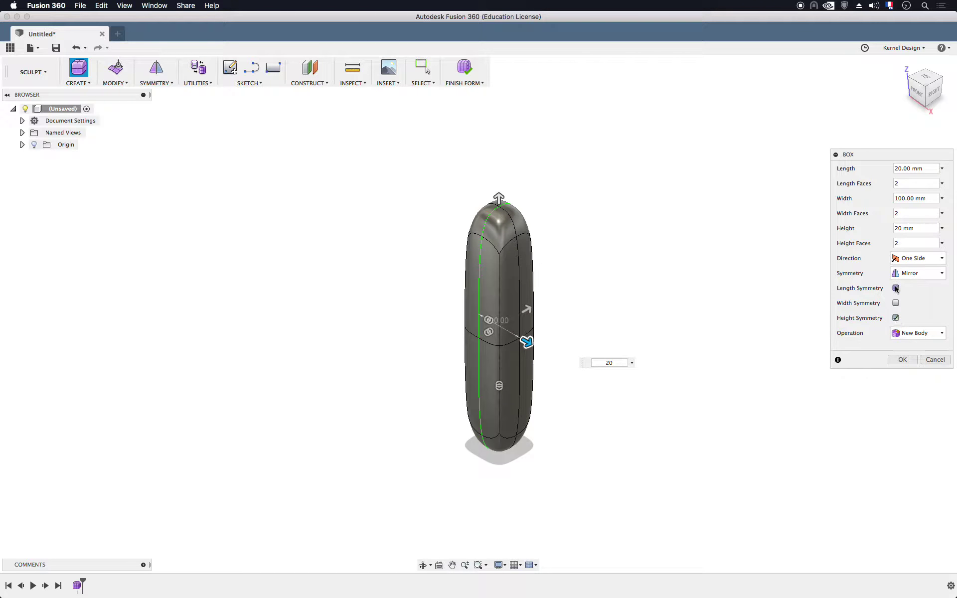
{"action": "left_click", "coordinate": [895, 318]}
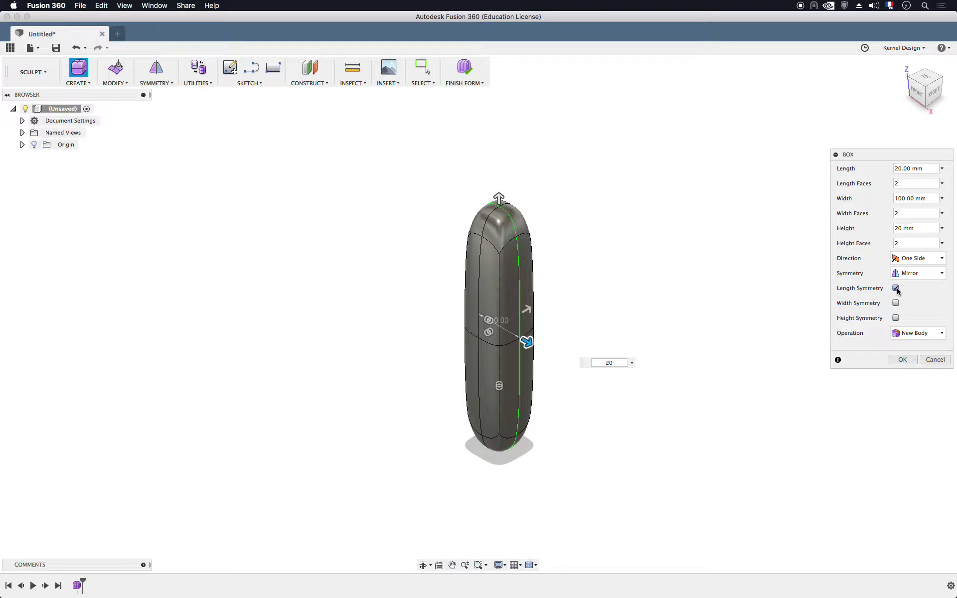
{"action": "left_click", "coordinate": [901, 359]}
{"action": "left_click", "coordinate": [500, 282]}
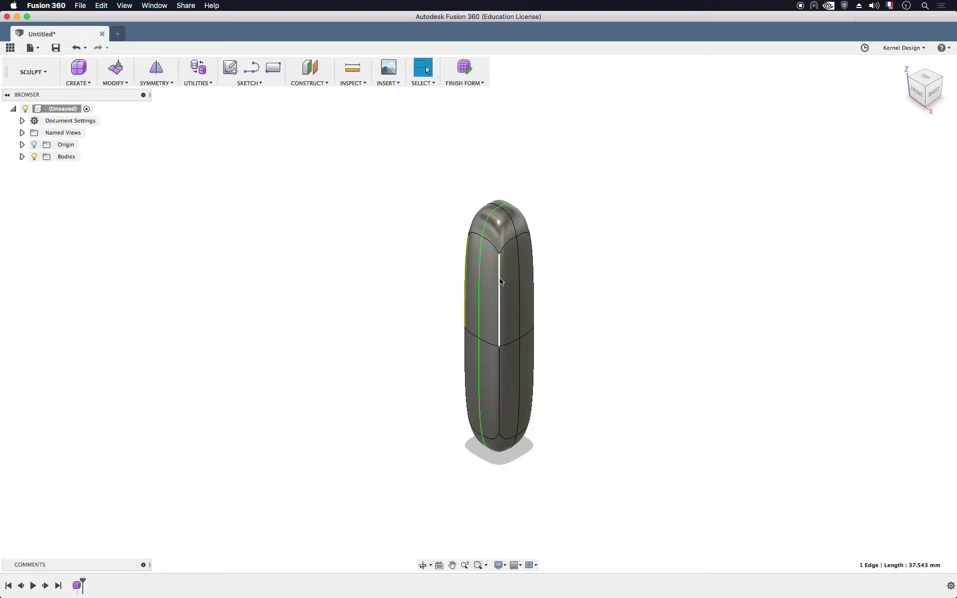
Insert an edge loop beside the middle loop in Simple mode, then undo it.
{"action": "left_click", "coordinate": [507, 346], "text": "shift"}
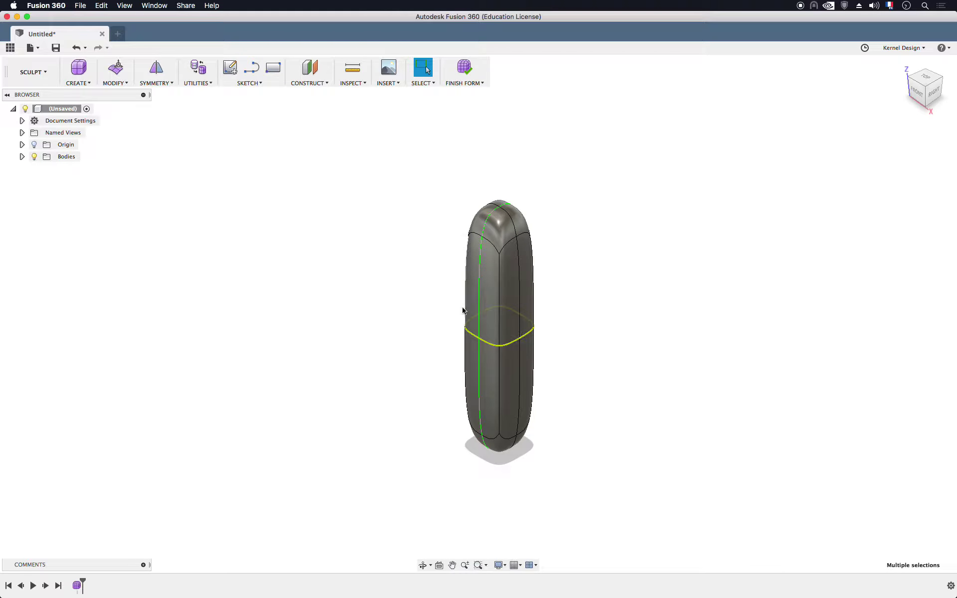
{"action": "right_click", "coordinate": [510, 348]}
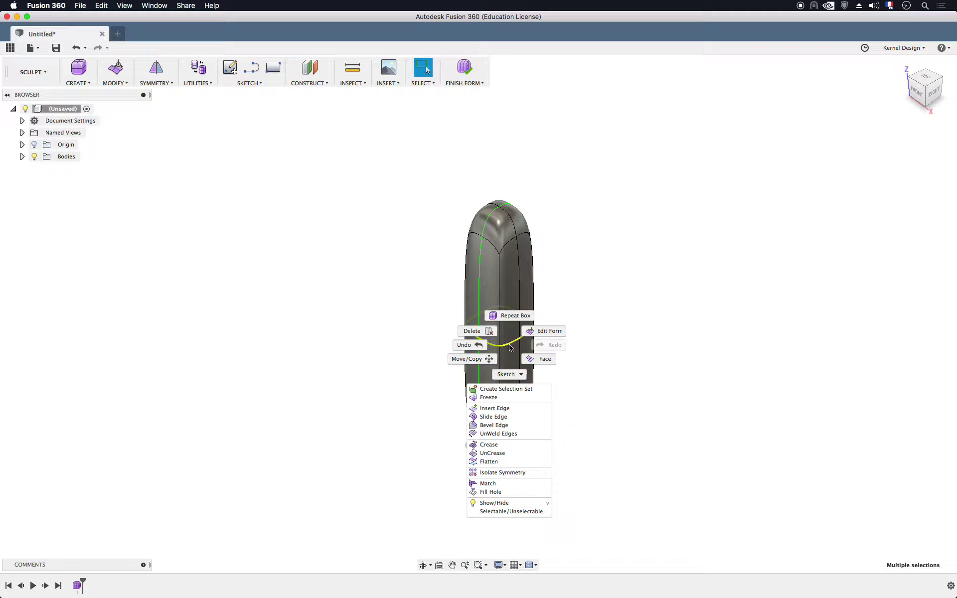
{"action": "left_click", "coordinate": [513, 410]}
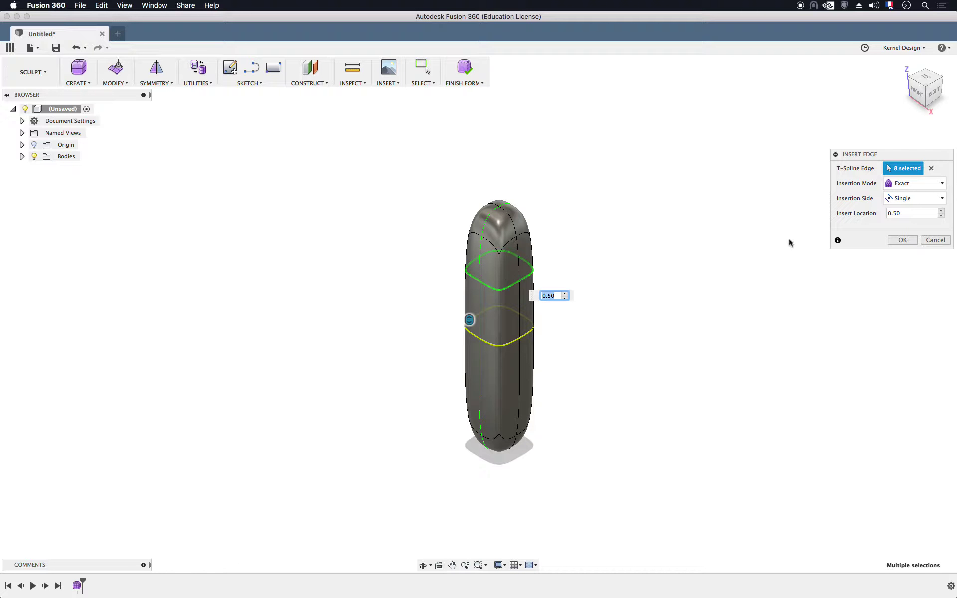
{"action": "left_click", "coordinate": [921, 183]}
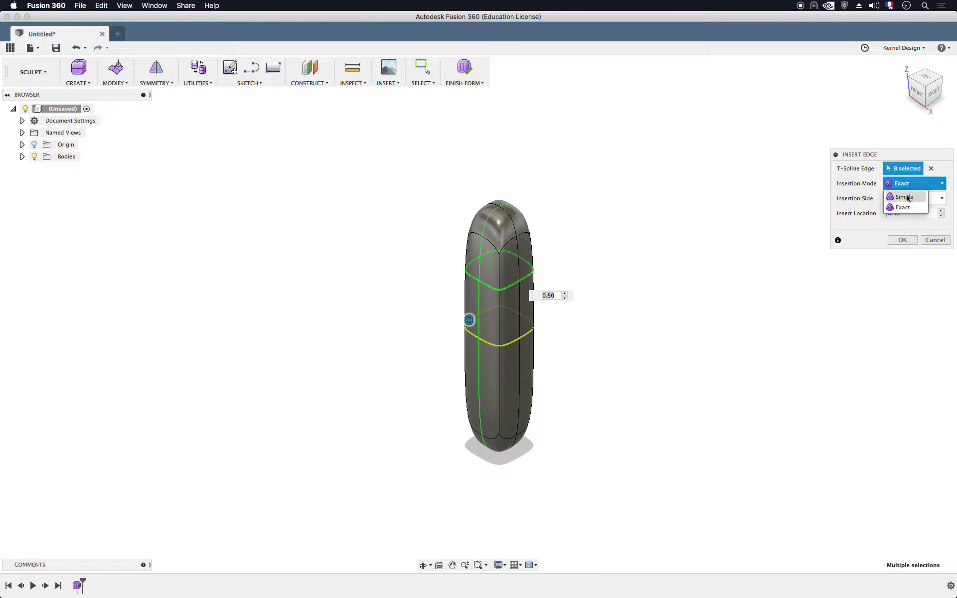
{"action": "left_click", "coordinate": [908, 198]}
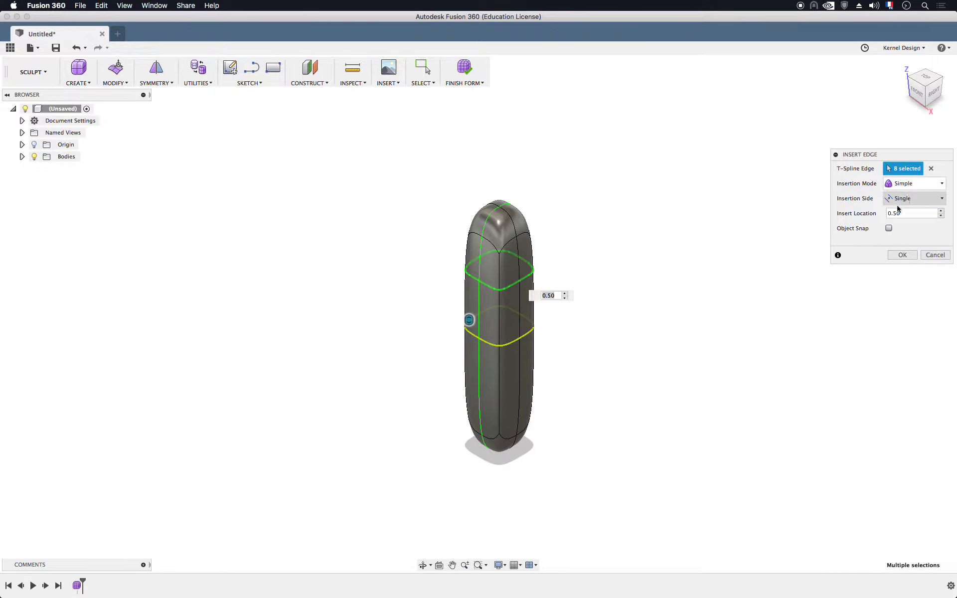
{"action": "left_click", "coordinate": [902, 255]}
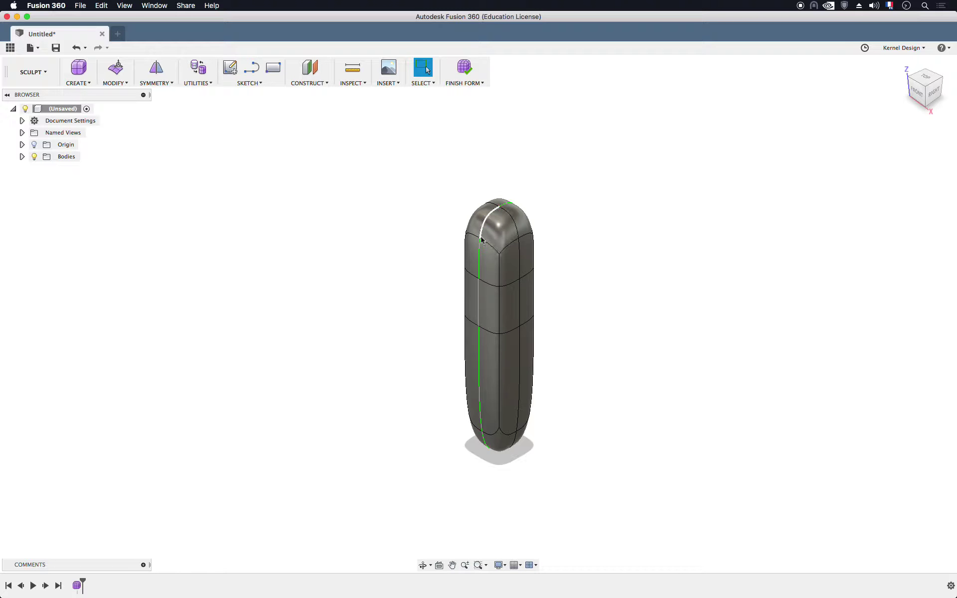
{"action": "key", "text": "ctrl+z"}
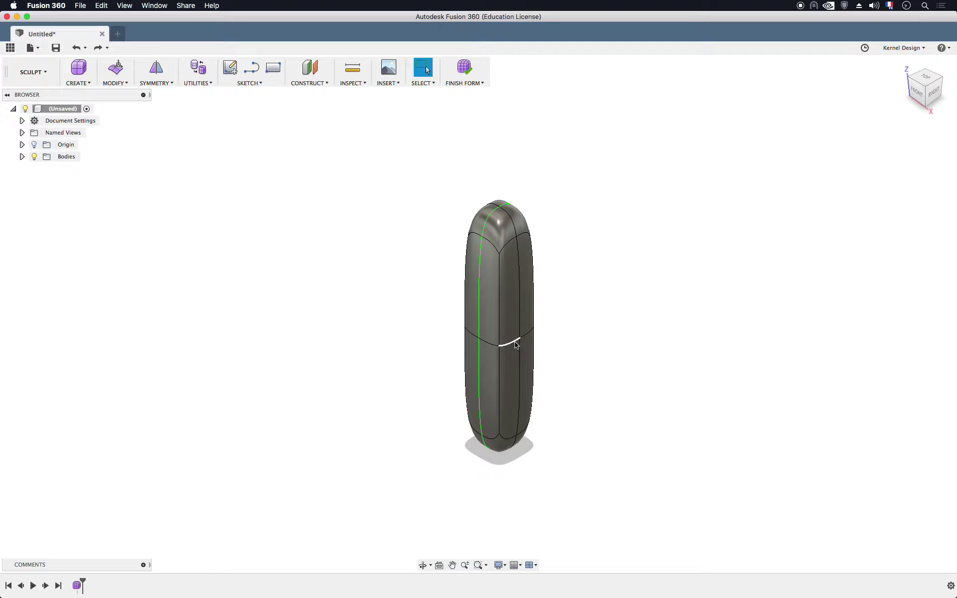
Reinsert an edge loop beside the middle loop using Exact insertion mode.
{"action": "double_click", "coordinate": [516, 344]}
{"action": "right_click", "coordinate": [514, 344]}
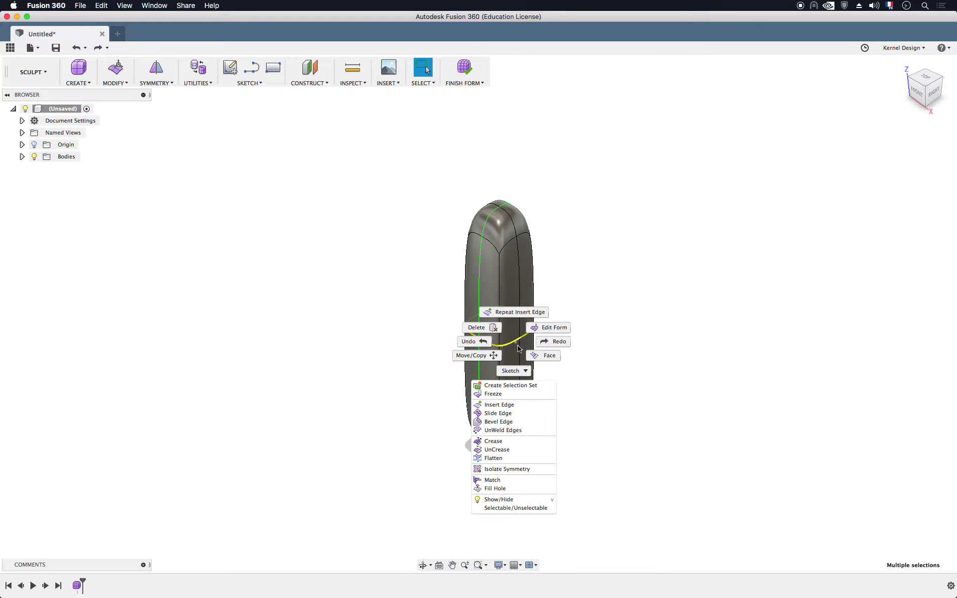
{"action": "left_click", "coordinate": [498, 407]}
{"action": "left_click", "coordinate": [916, 184]}
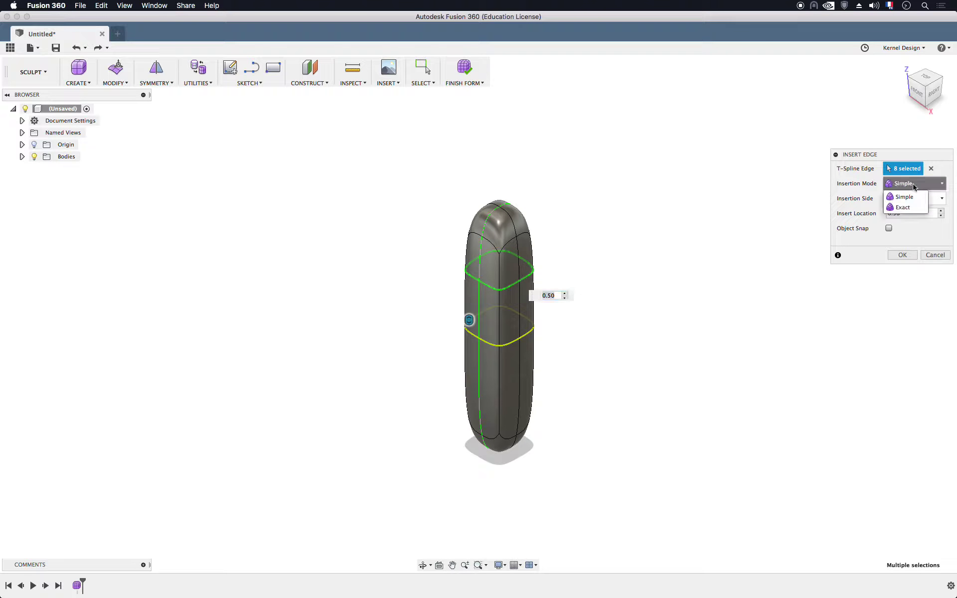
{"action": "left_click", "coordinate": [899, 212]}
{"action": "left_click", "coordinate": [912, 241]}
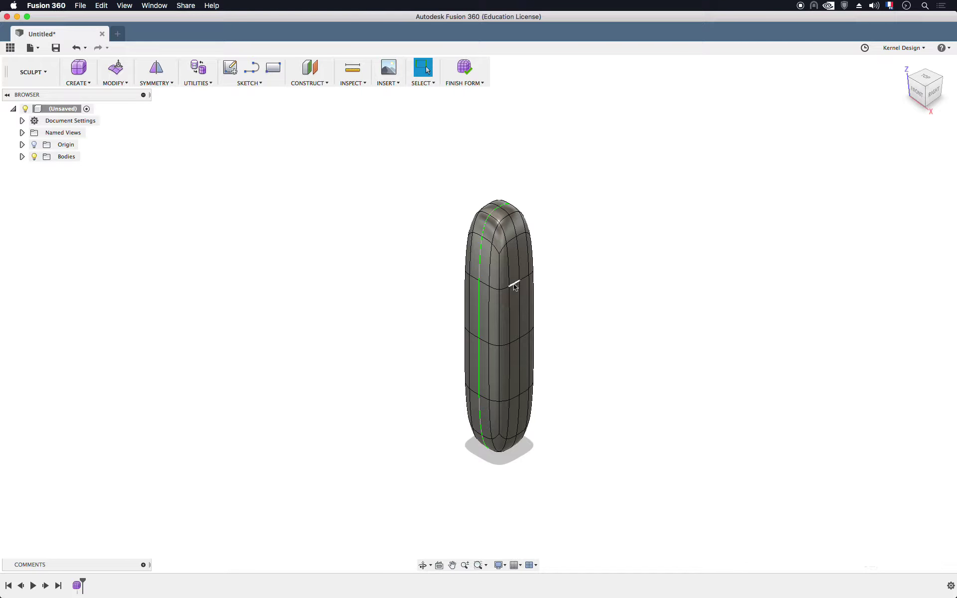
Raise the upper horizontal edge loop upward along the body with Edit Form.
{"action": "double_click", "coordinate": [513, 286]}
{"action": "left_click", "coordinate": [116, 66]}
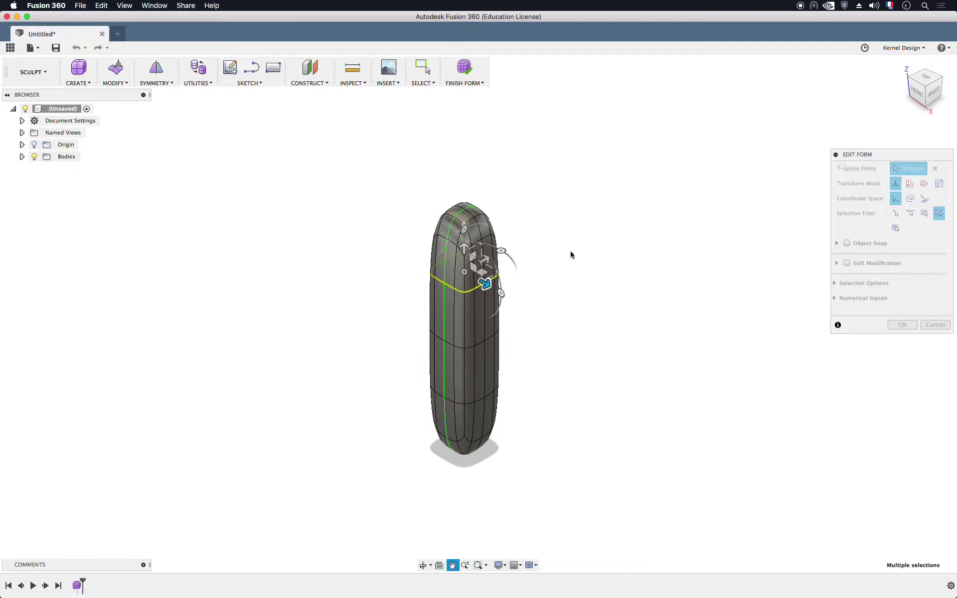
{"action": "middle_click_drag", "start_coordinate": [611, 220], "coordinate": [549, 235], "text": "shift"}
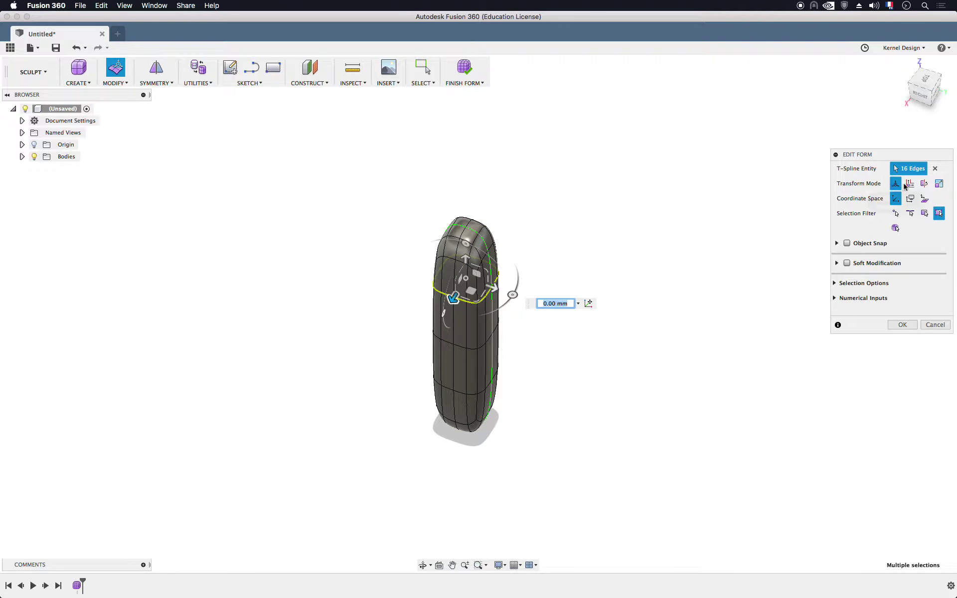
{"action": "left_click", "coordinate": [924, 183]}
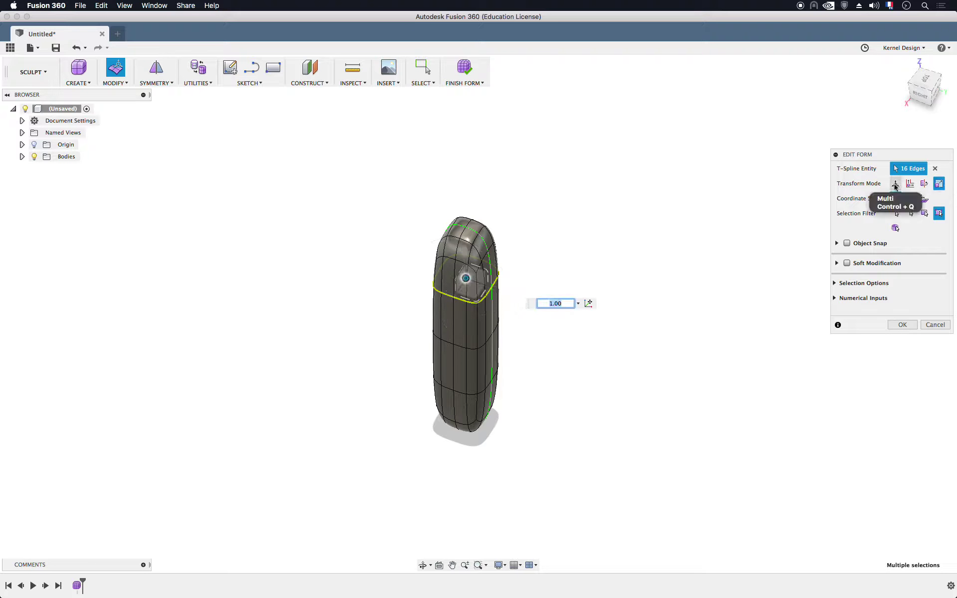
{"action": "left_click", "coordinate": [895, 183]}
{"action": "mouse_move", "coordinate": [466, 259]}
{"action": "left_mouse_down"}
{"action": "mouse_move", "coordinate": [496, 128]}
{"action": "mouse_move", "coordinate": [478, 250]}
{"action": "mouse_move", "coordinate": [482, 223]}
{"action": "mouse_move", "coordinate": [481, 239]}
{"action": "left_mouse_up"}
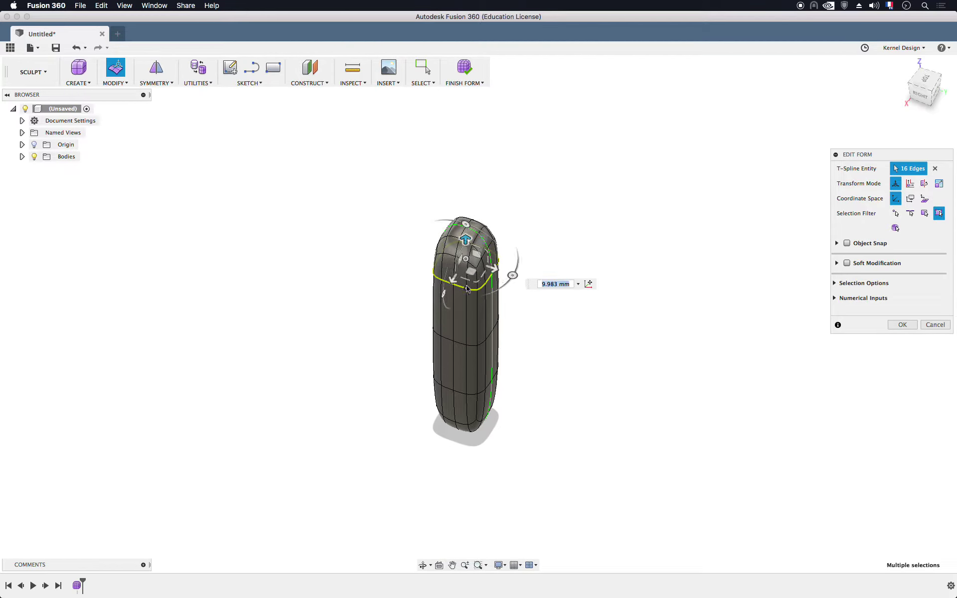
{"action": "left_click", "coordinate": [901, 324]}
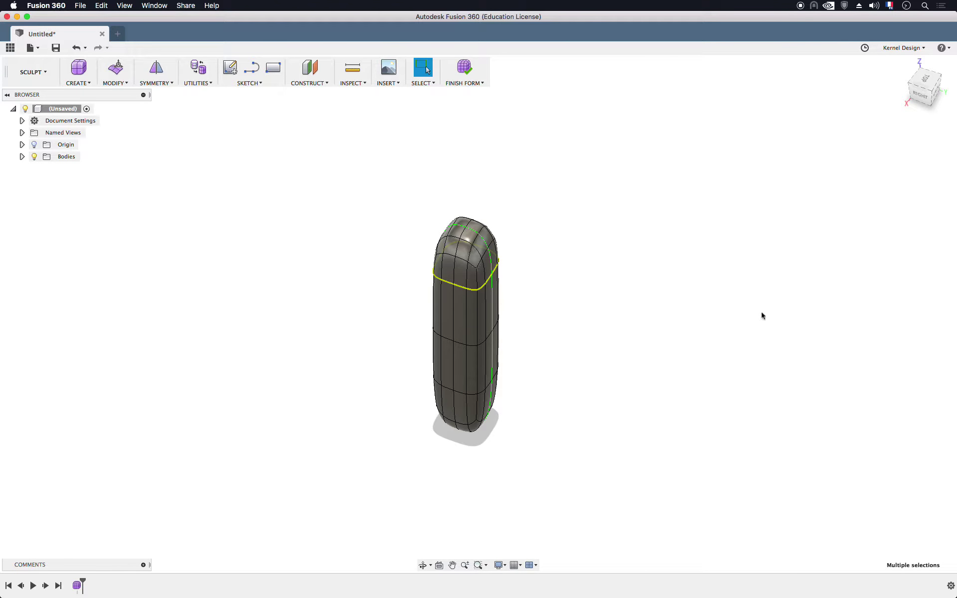
Select three upper-right faces and pull them outward sideways to form the arm.
{"action": "left_click", "coordinate": [484, 277]}
{"action": "left_click", "coordinate": [481, 273]}
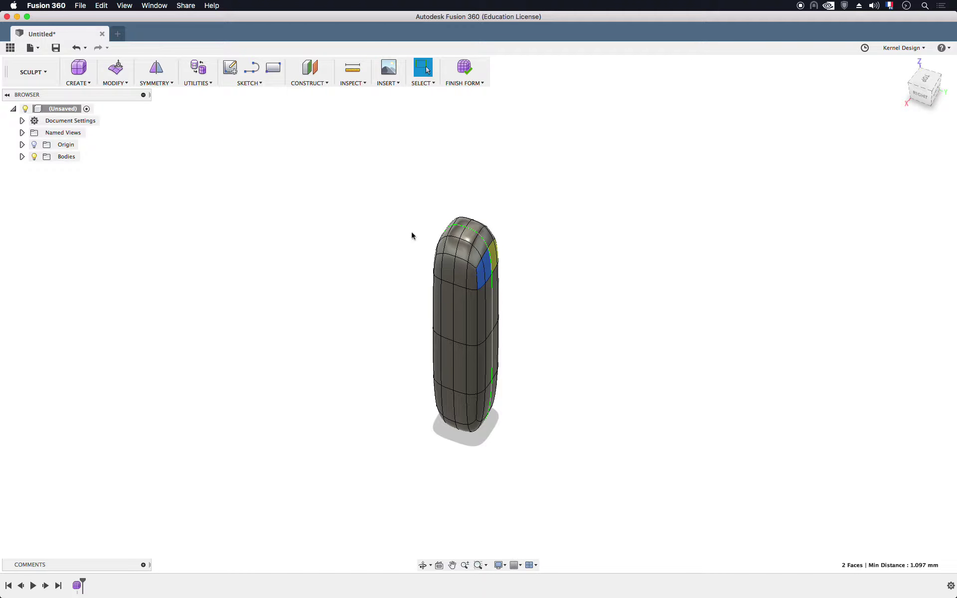
{"action": "left_click", "coordinate": [477, 260]}
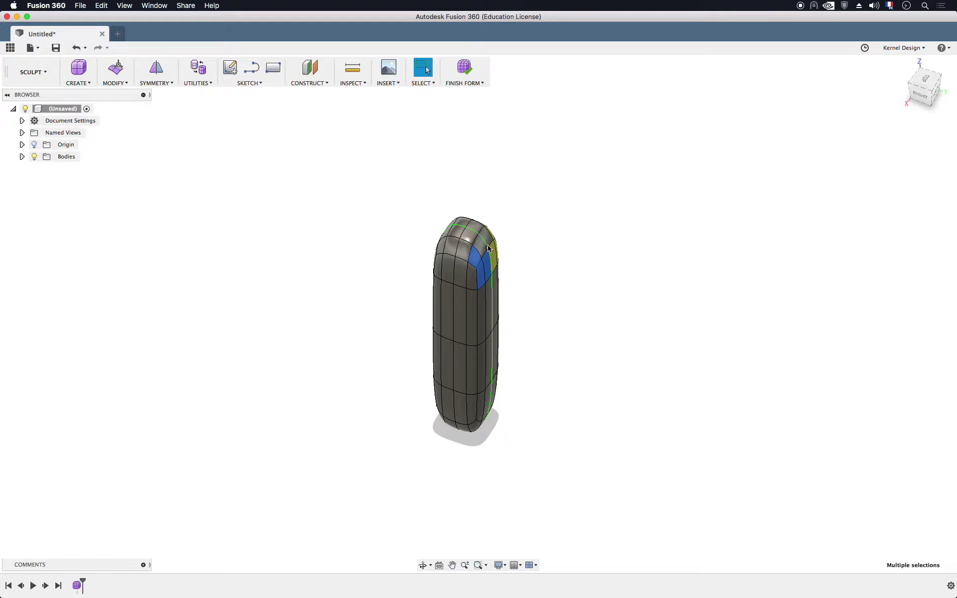
{"action": "left_click", "coordinate": [116, 68]}
{"action": "left_click_drag", "start_coordinate": [505, 272], "coordinate": [662, 324]}
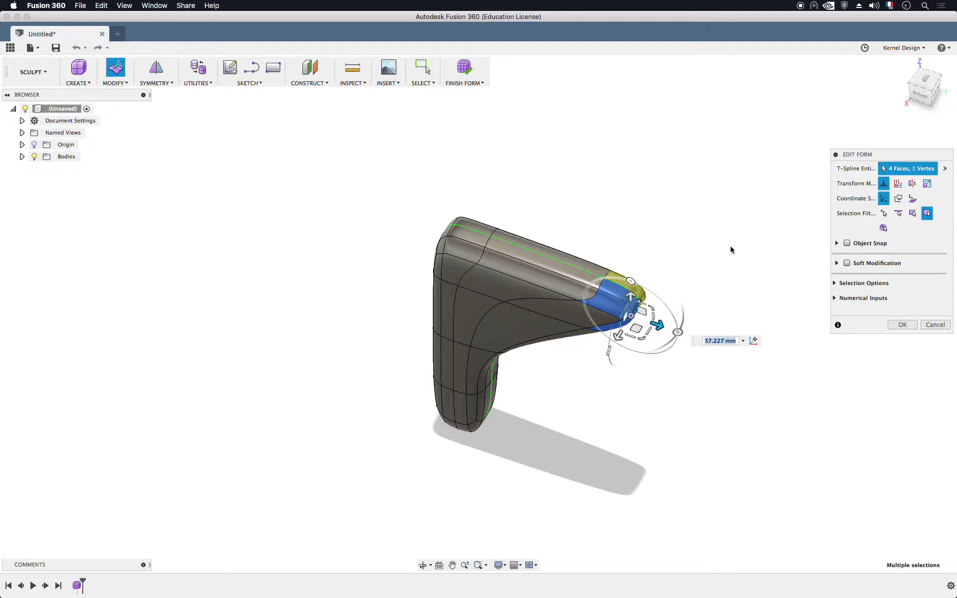
{"action": "left_click", "coordinate": [906, 103]}
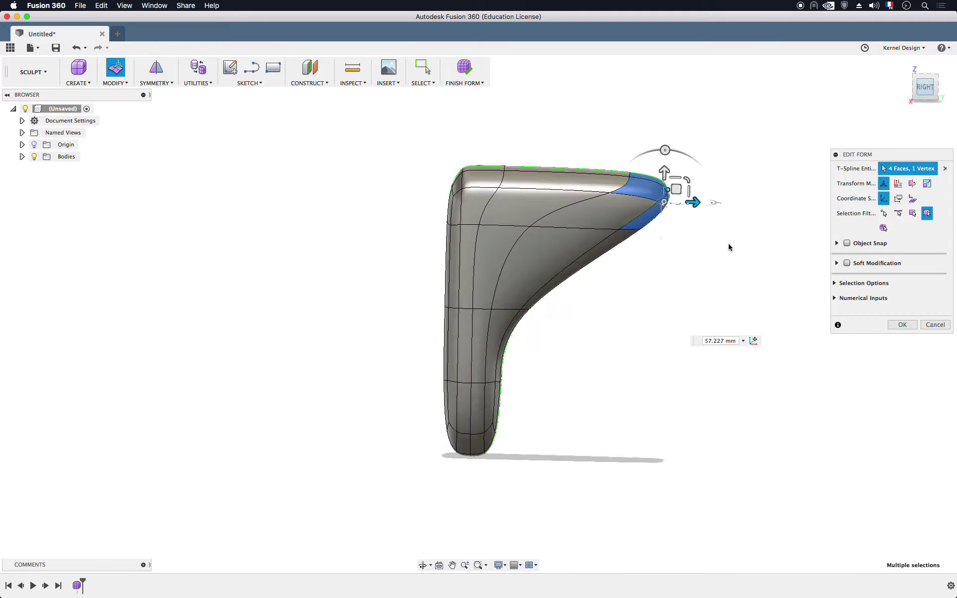
{"action": "left_click_drag", "start_coordinate": [694, 193], "coordinate": [715, 192]}
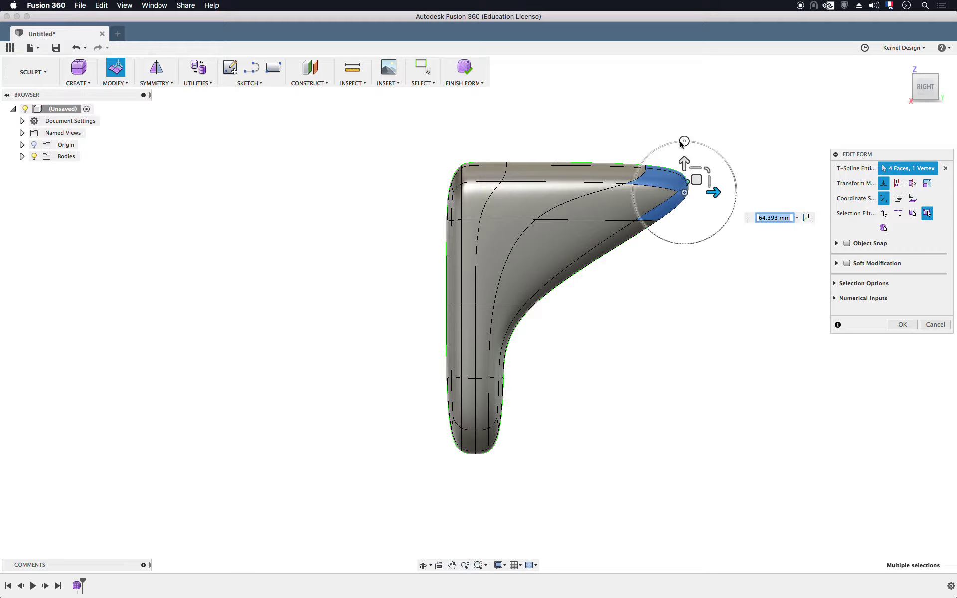
Tilt the arm tip faces about 64° and twist them 60° into a tapered point.
{"action": "mouse_move", "coordinate": [682, 142]}
{"action": "left_mouse_down"}
{"action": "mouse_move", "coordinate": [755, 161]}
{"action": "mouse_move", "coordinate": [689, 130]}
{"action": "mouse_move", "coordinate": [752, 177]}
{"action": "left_mouse_up"}
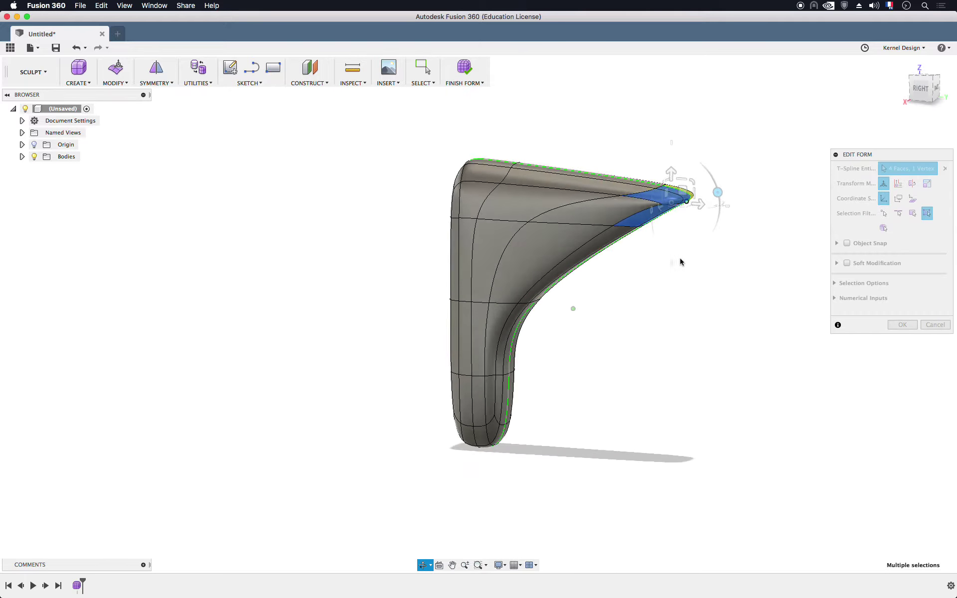
{"action": "middle_click_drag", "start_coordinate": [711, 246], "coordinate": [668, 263], "text": "shift"}
{"action": "mouse_move", "coordinate": [604, 244]}
{"action": "left_mouse_down"}
{"action": "mouse_move", "coordinate": [594, 258]}
{"action": "mouse_move", "coordinate": [607, 286]}
{"action": "left_mouse_up"}
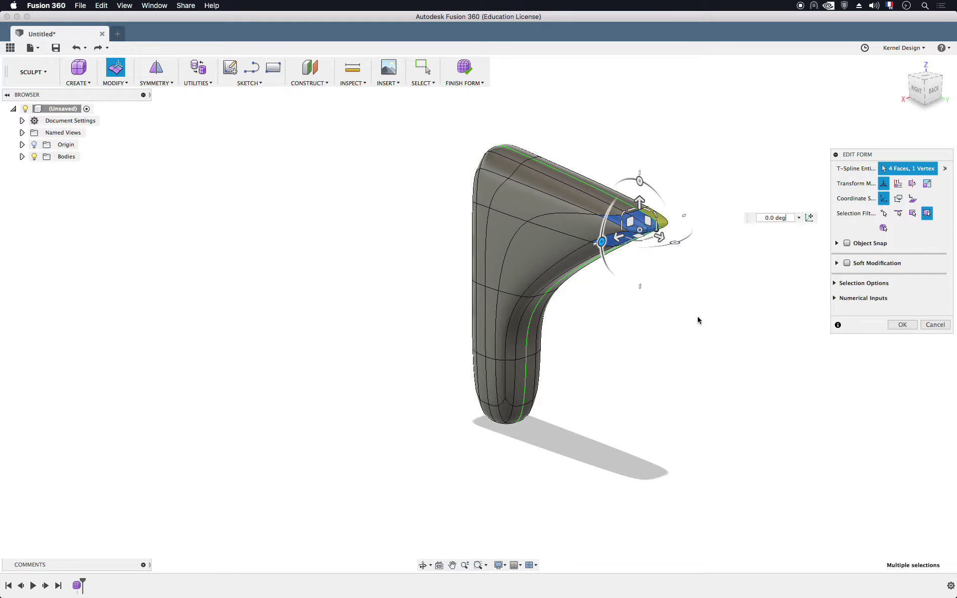
{"action": "left_click", "coordinate": [558, 326]}
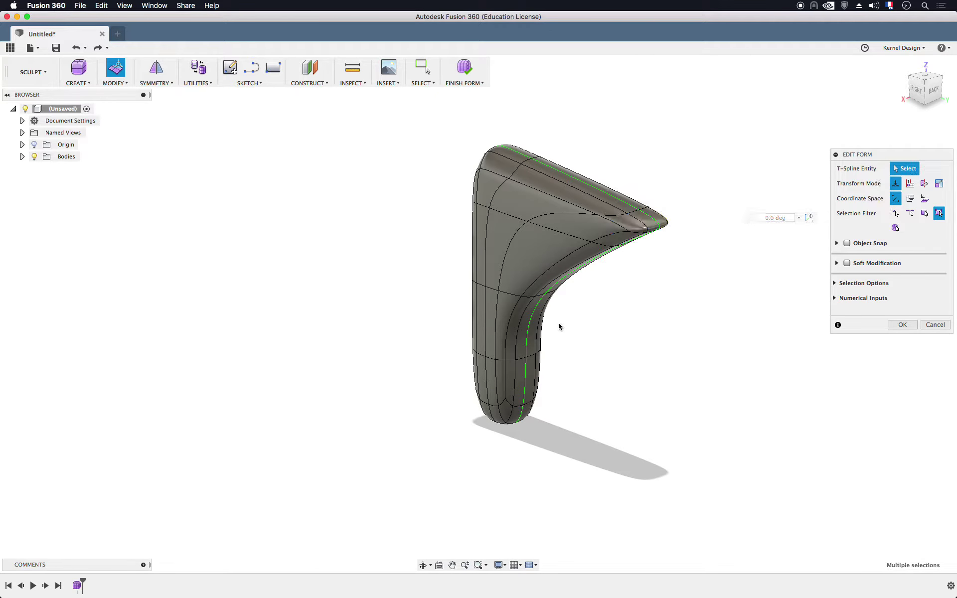
Raise the upright's edge loop about 31.6 mm toward the top corner.
{"action": "double_click", "coordinate": [513, 296]}
{"action": "left_click_drag", "start_coordinate": [513, 259], "coordinate": [512, 215]}
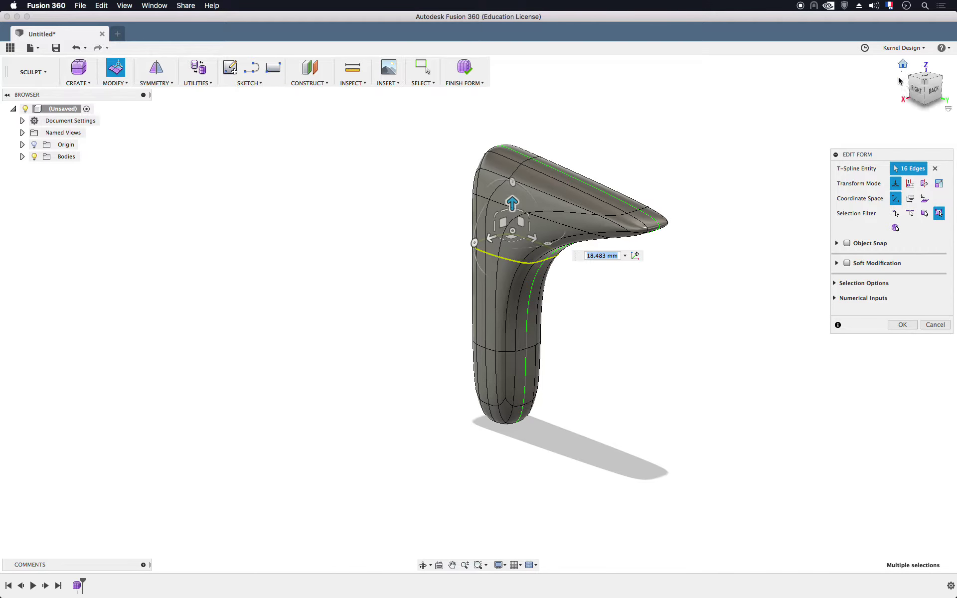
{"action": "left_click", "coordinate": [926, 92]}
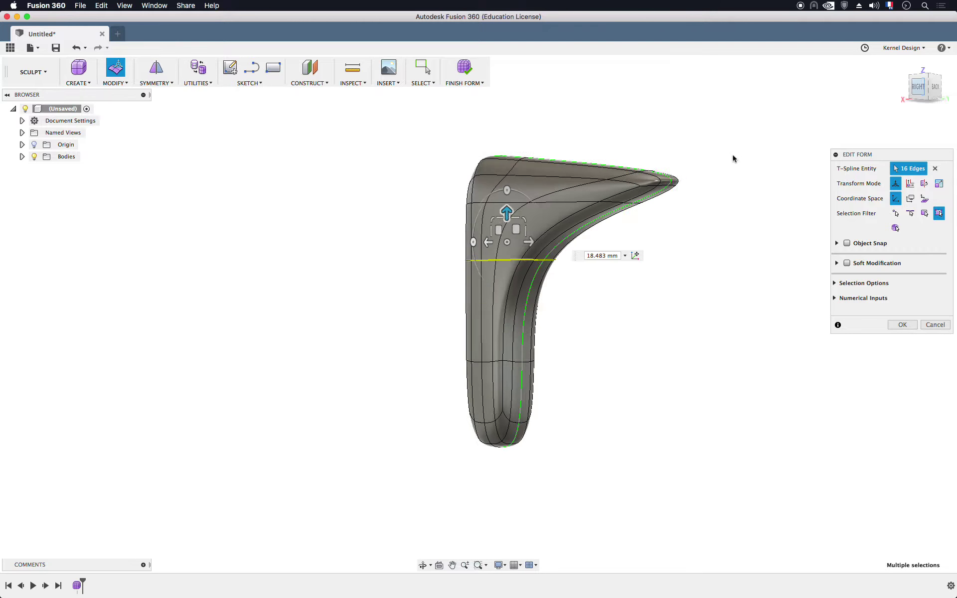
{"action": "left_click_drag", "start_coordinate": [466, 213], "coordinate": [460, 170]}
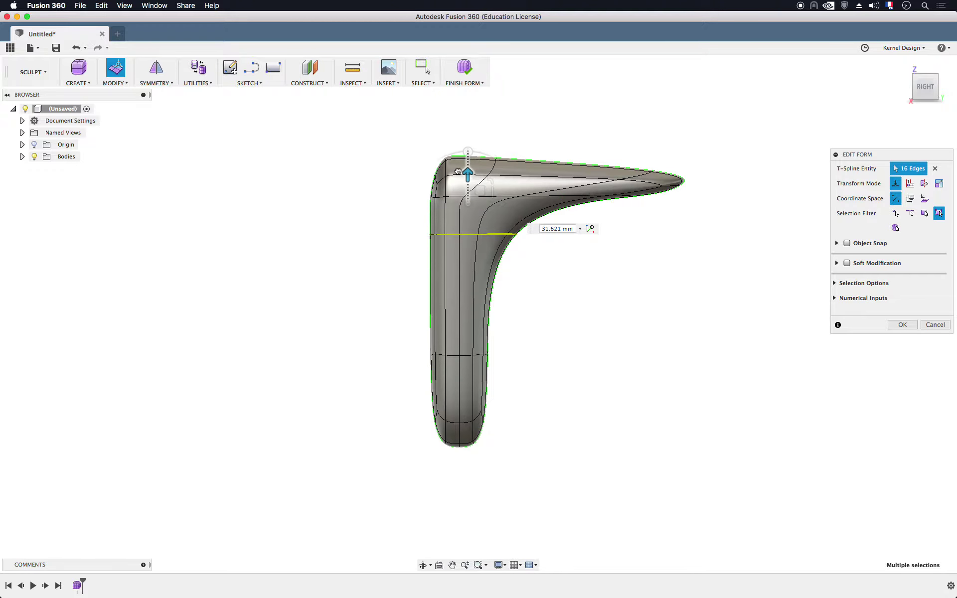
{"action": "left_click", "coordinate": [588, 285]}
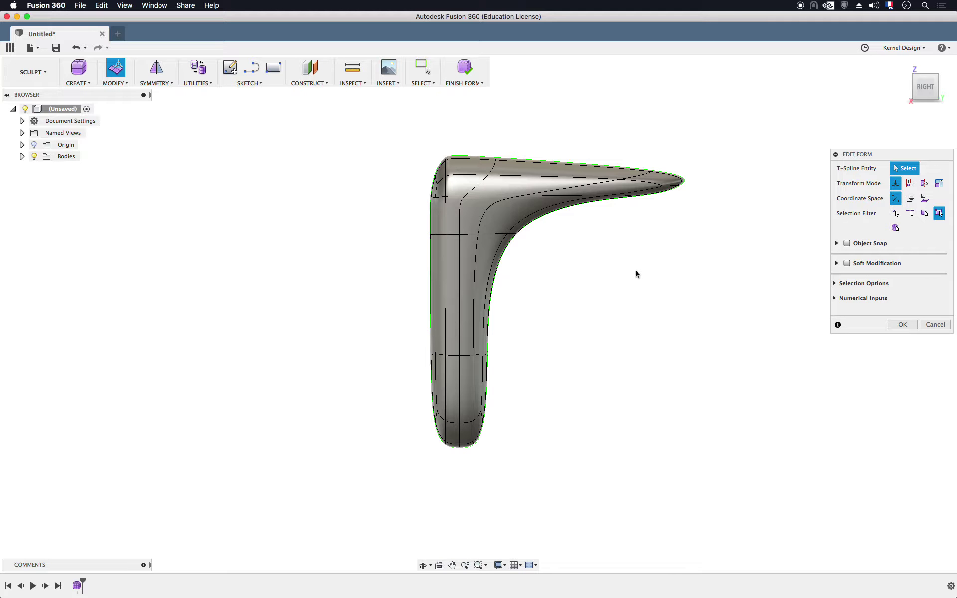
{"action": "mouse_move", "coordinate": [636, 274]}
{"action": "middle_mouse_down", "text": "shift"}
{"action": "mouse_move", "coordinate": [572, 241]}
{"action": "mouse_move", "coordinate": [574, 137]}
{"action": "middle_mouse_up", "text": "shift"}
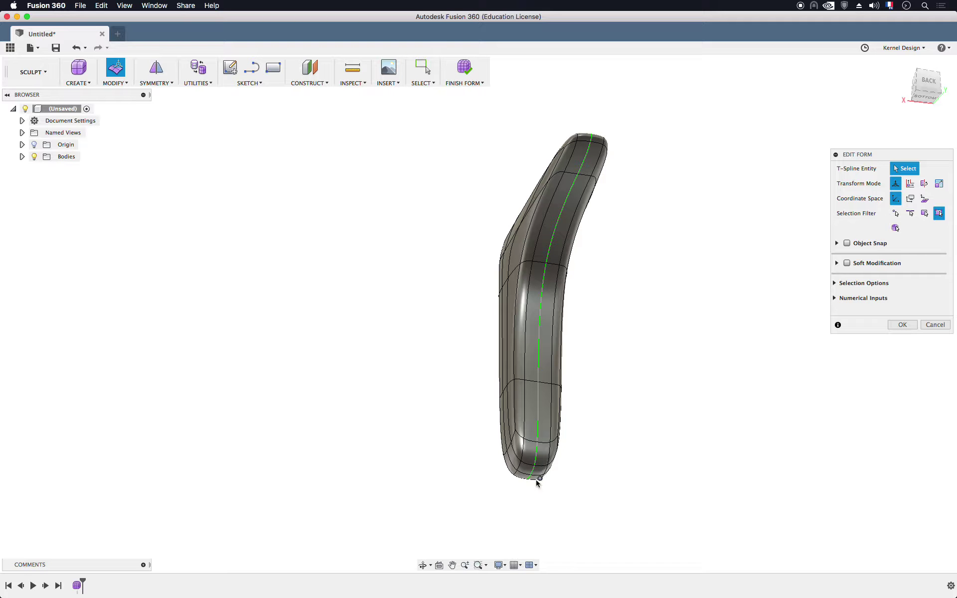
Try selecting faces and a vertex at the upright's bottom, then clear the selection.
{"action": "left_click", "coordinate": [530, 456]}
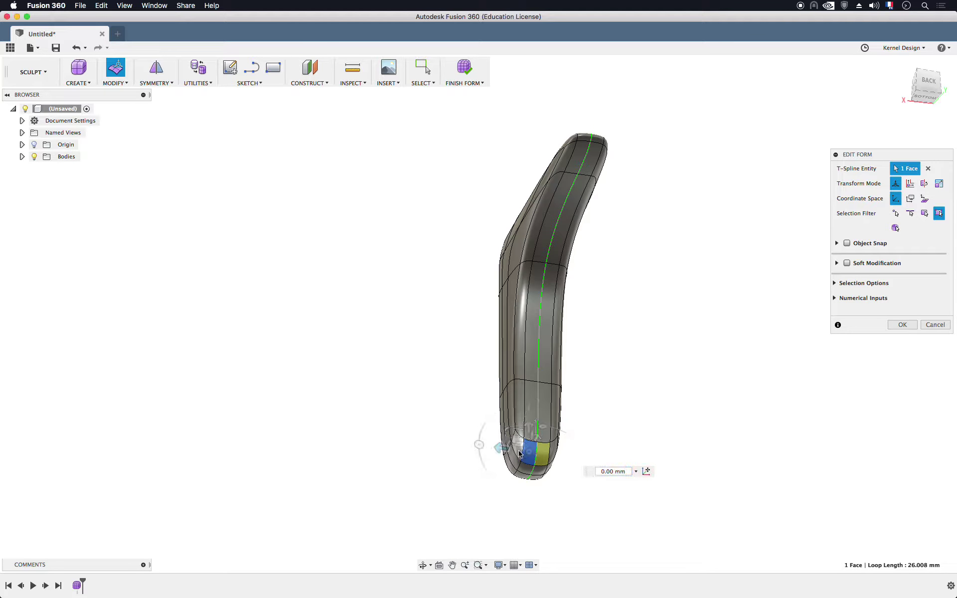
{"action": "left_click", "coordinate": [521, 454], "text": "shift"}
{"action": "left_click", "coordinate": [519, 465], "text": "shift"}
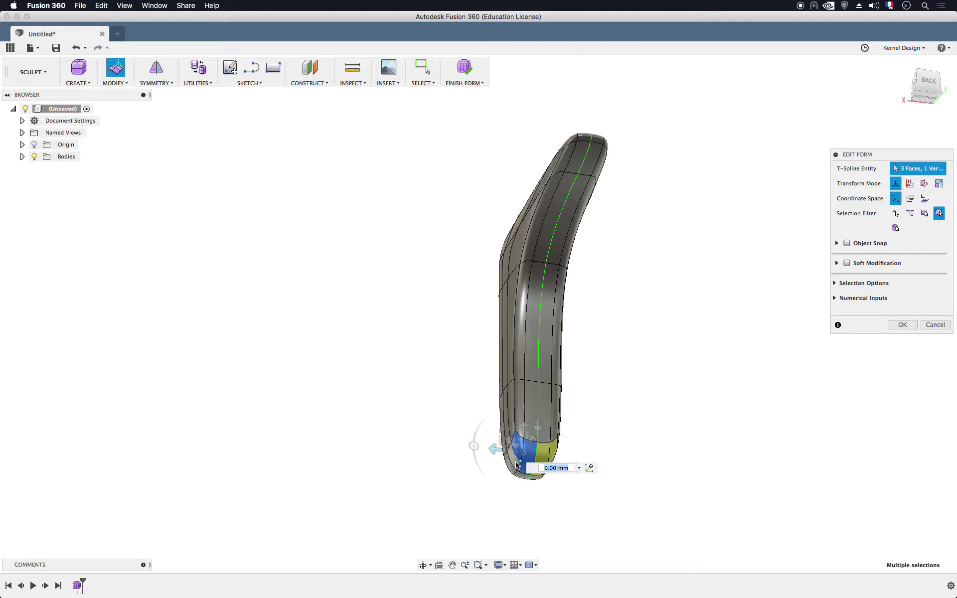
{"action": "double_click", "coordinate": [515, 466], "text": "shift"}
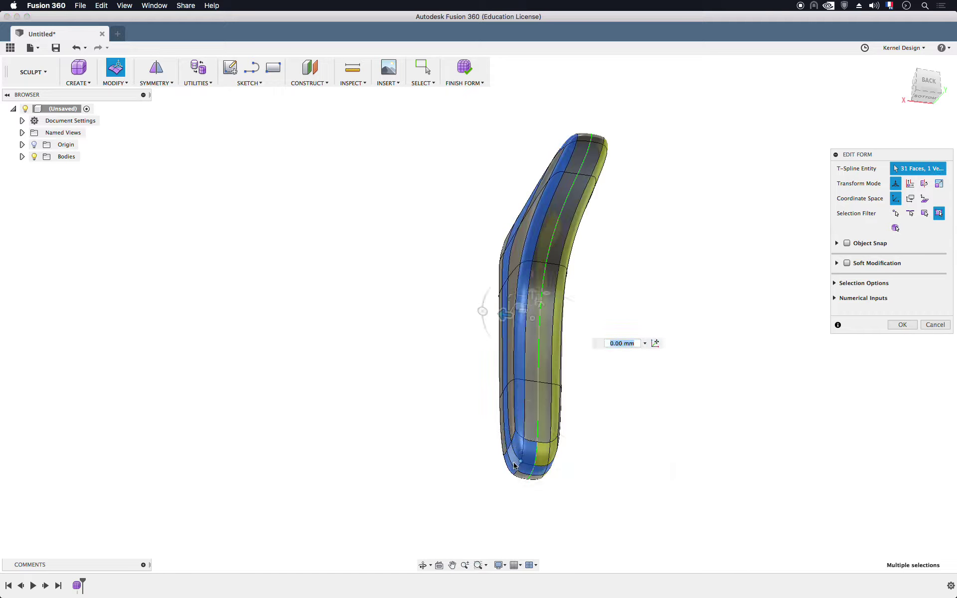
{"action": "left_click", "coordinate": [587, 483]}
{"action": "mouse_move", "coordinate": [526, 433]}
{"action": "middle_mouse_down", "text": "shift"}
{"action": "mouse_move", "coordinate": [588, 378]}
{"action": "mouse_move", "coordinate": [526, 380]}
{"action": "middle_mouse_up", "text": "shift"}
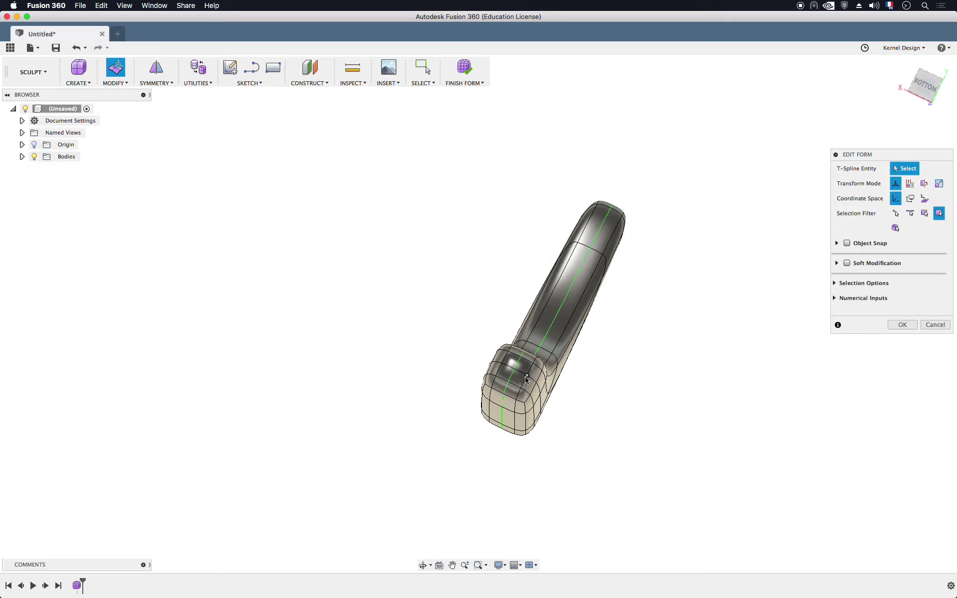
{"action": "left_click", "coordinate": [507, 351]}
{"action": "mouse_move", "coordinate": [612, 366]}
{"action": "middle_mouse_down", "text": "shift"}
{"action": "mouse_move", "coordinate": [600, 387]}
{"action": "mouse_move", "coordinate": [551, 412]}
{"action": "middle_mouse_up", "text": "shift"}
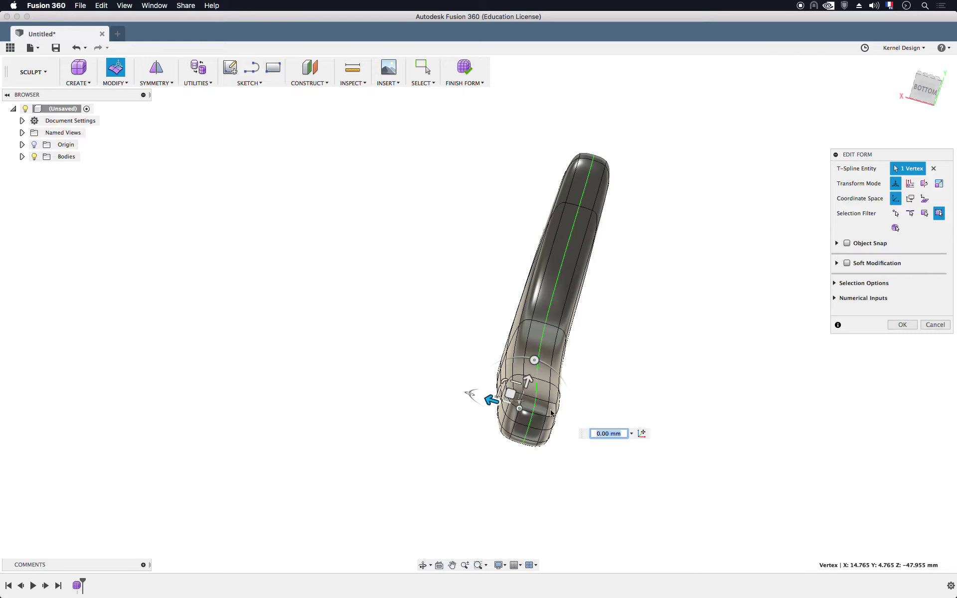
{"action": "left_click", "coordinate": [700, 373]}
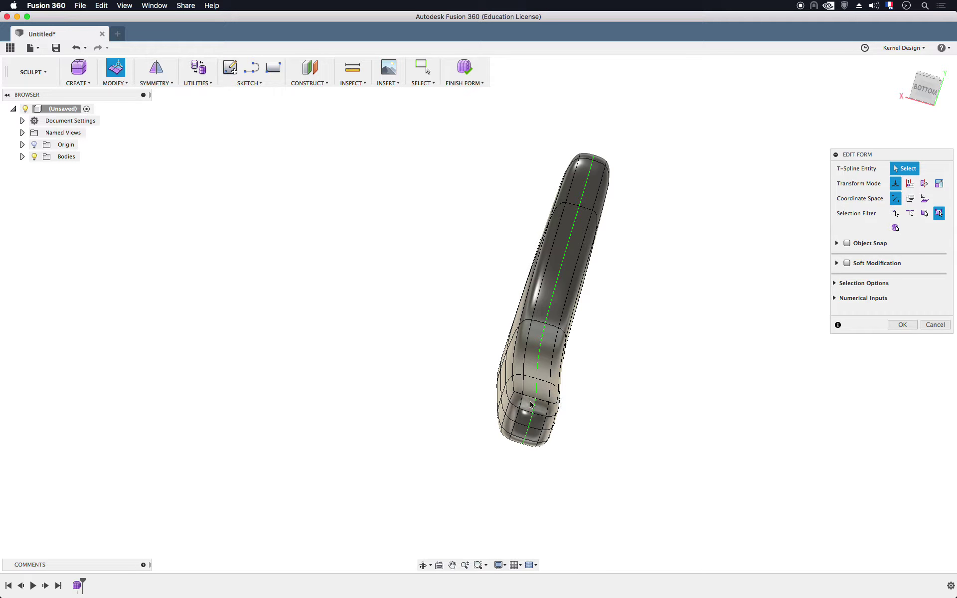
From the back-bottom view, box-select the faces at the upright's bottom tip.
{"action": "middle_click_drag", "start_coordinate": [627, 422], "coordinate": [628, 342]}
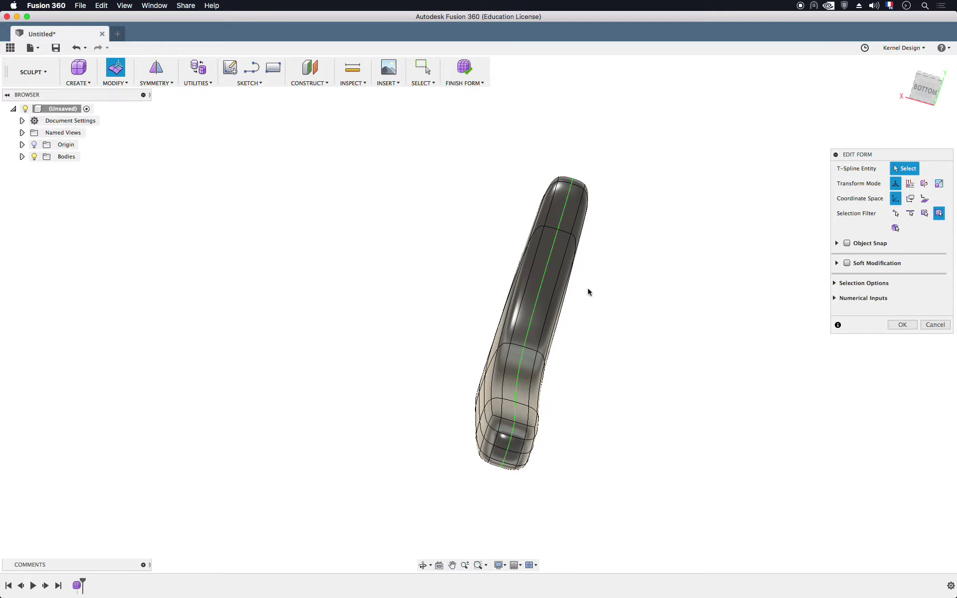
{"action": "mouse_move", "coordinate": [587, 291]}
{"action": "middle_mouse_down"}
{"action": "mouse_move", "coordinate": [591, 316]}
{"action": "mouse_move", "coordinate": [605, 231]}
{"action": "middle_mouse_up"}
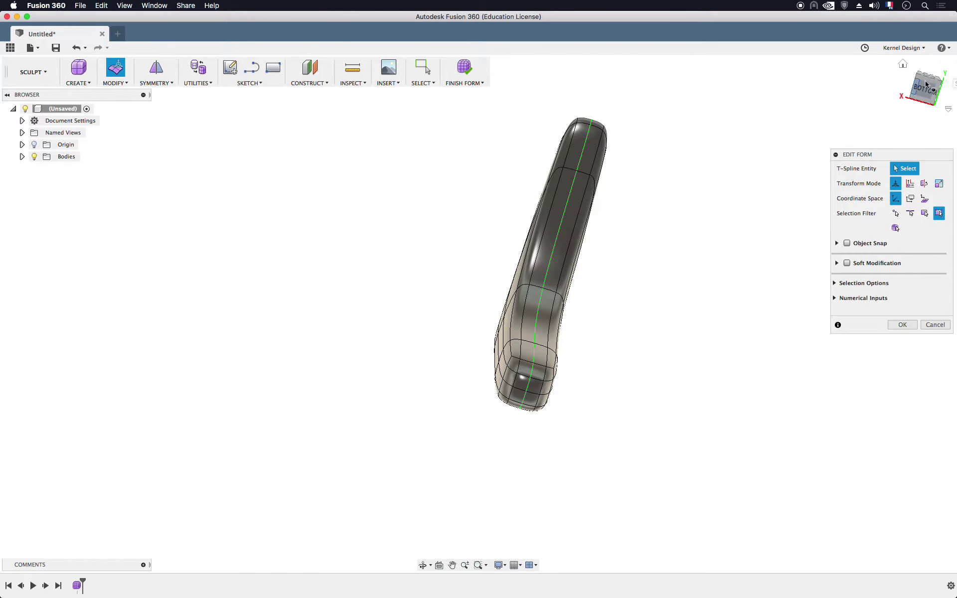
{"action": "left_click", "coordinate": [925, 85]}
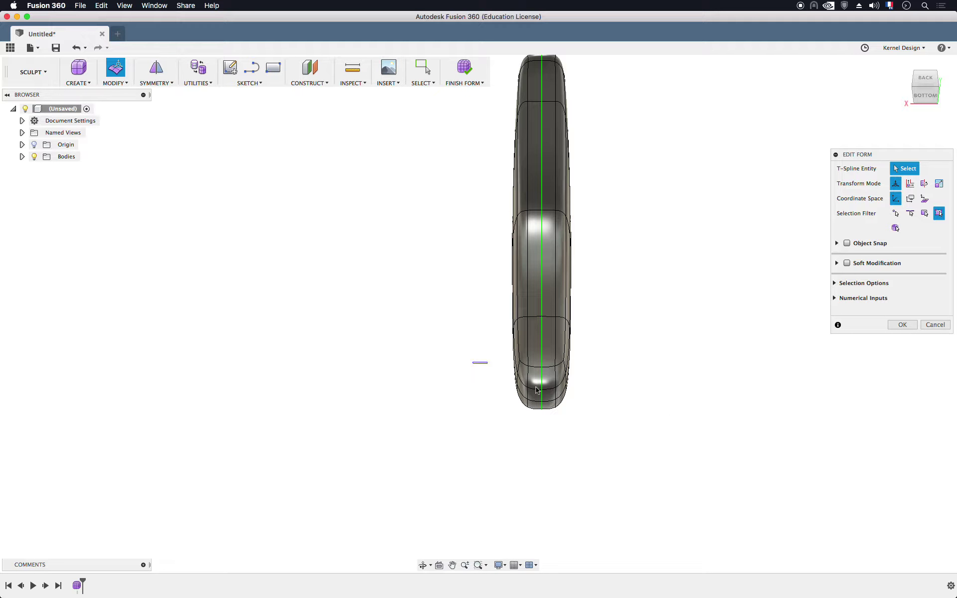
{"action": "left_click_drag", "start_coordinate": [536, 391], "coordinate": [633, 452]}
{"action": "mouse_move", "coordinate": [522, 391]}
{"action": "middle_mouse_down", "text": "shift"}
{"action": "mouse_move", "coordinate": [442, 359]}
{"action": "mouse_move", "coordinate": [562, 374]}
{"action": "mouse_move", "coordinate": [471, 312]}
{"action": "middle_mouse_up", "text": "shift"}
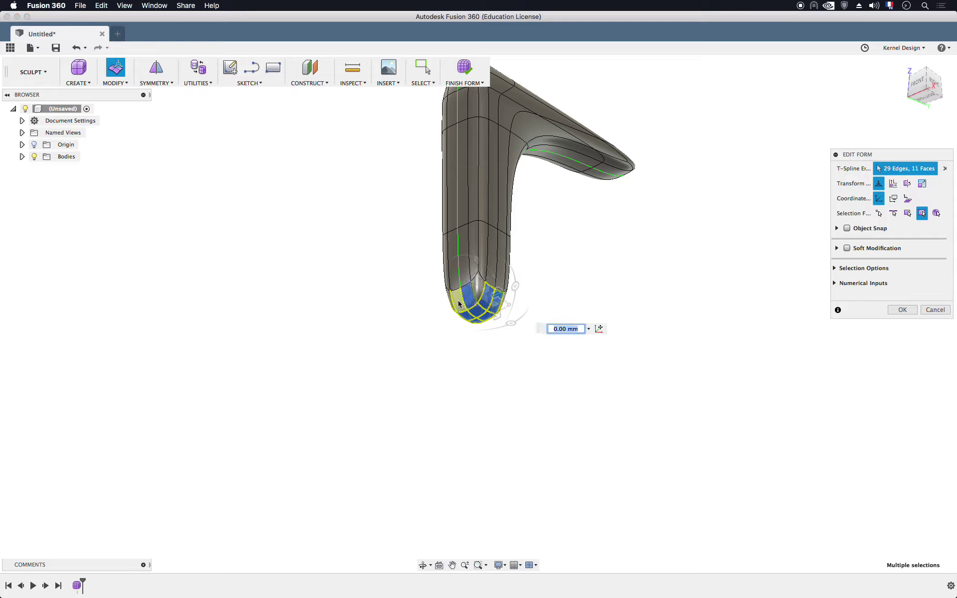
Add the remaining tip faces and the ring of faces above them to the selection.
{"action": "left_click", "coordinate": [473, 296], "text": "shift"}
{"action": "left_click", "coordinate": [478, 290], "text": "shift"}
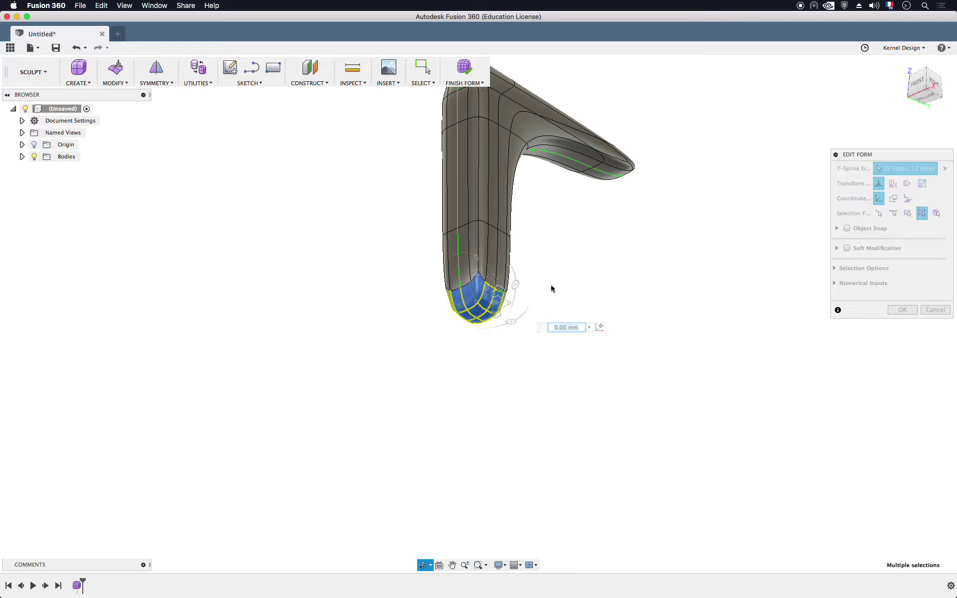
{"action": "mouse_move", "coordinate": [551, 284]}
{"action": "middle_mouse_down", "text": "shift"}
{"action": "mouse_move", "coordinate": [540, 229]}
{"action": "mouse_move", "coordinate": [487, 373]}
{"action": "middle_mouse_up", "text": "shift"}
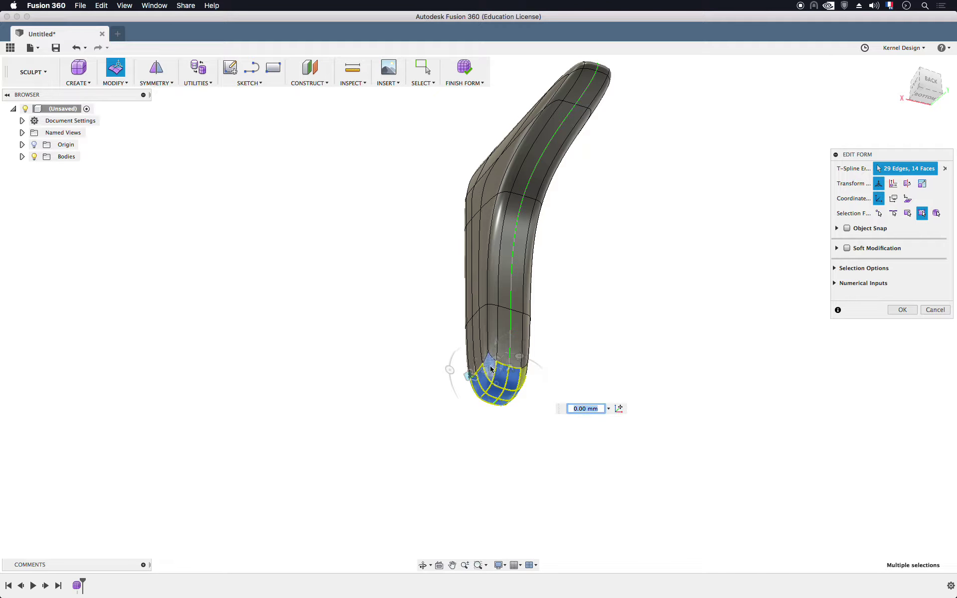
{"action": "left_click", "coordinate": [488, 336], "text": "shift"}
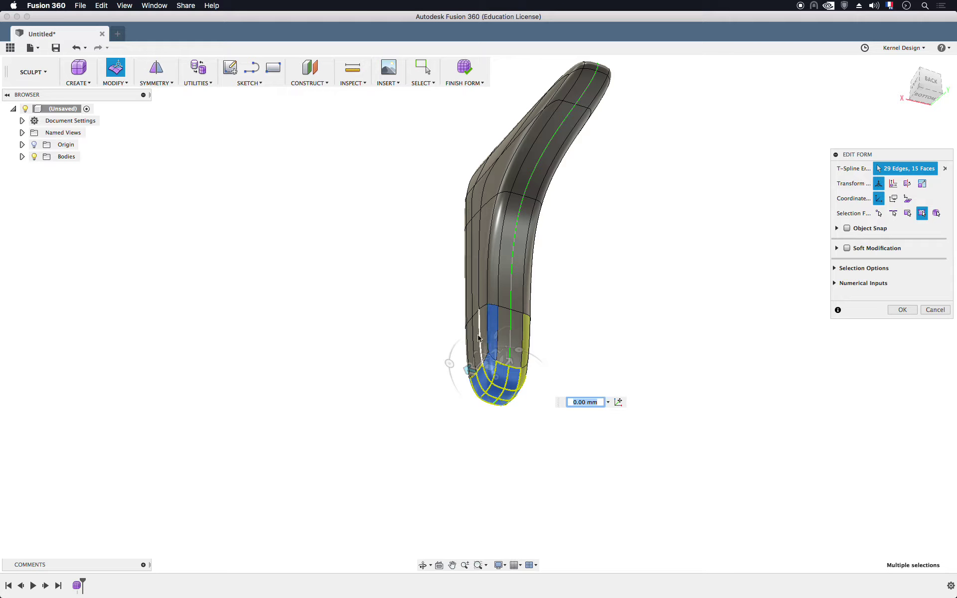
{"action": "left_click", "coordinate": [478, 336], "text": "shift"}
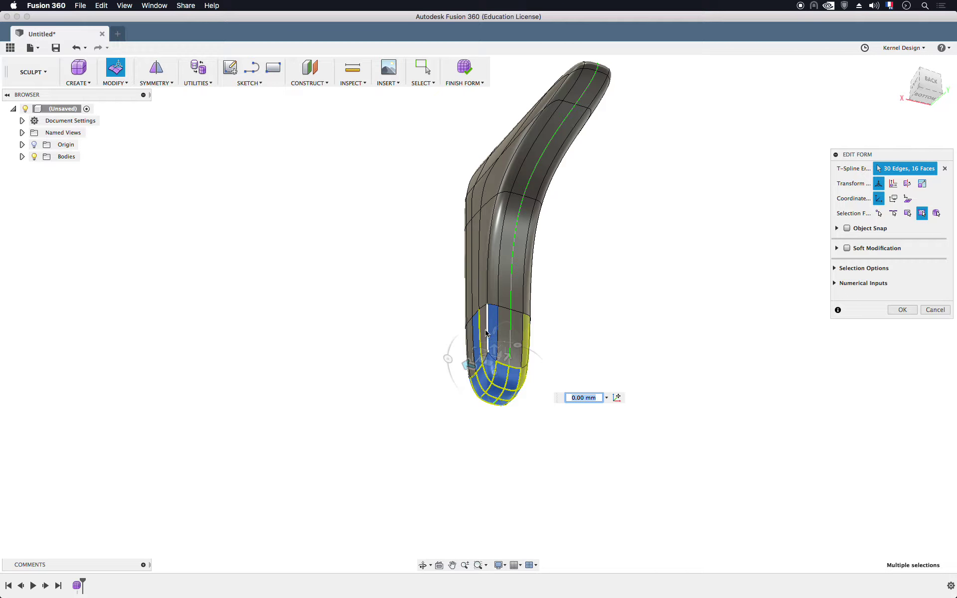
{"action": "left_click", "coordinate": [487, 333], "text": "shift"}
{"action": "left_click", "coordinate": [501, 334], "text": "shift"}
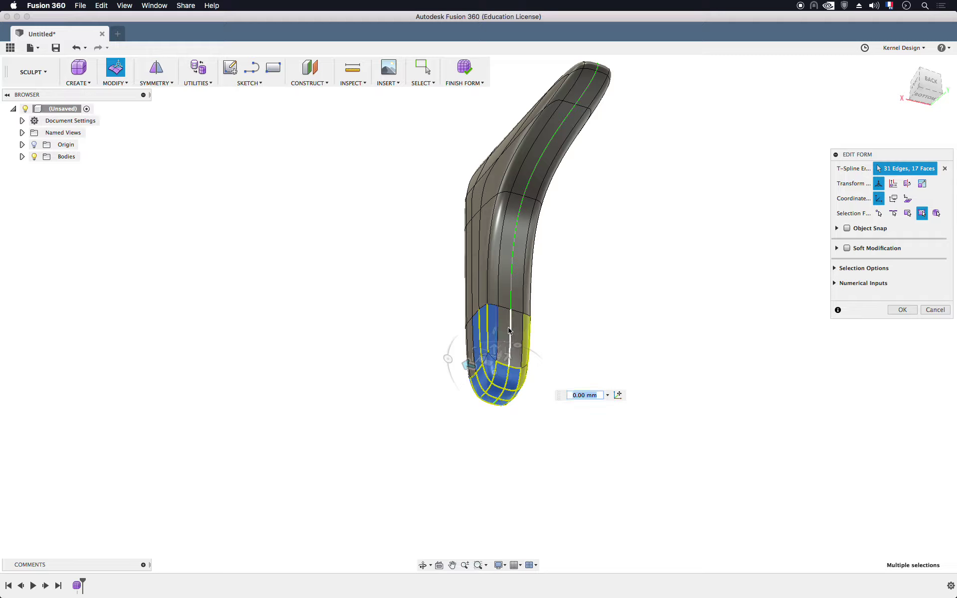
{"action": "left_click", "coordinate": [515, 332], "text": "shift"}
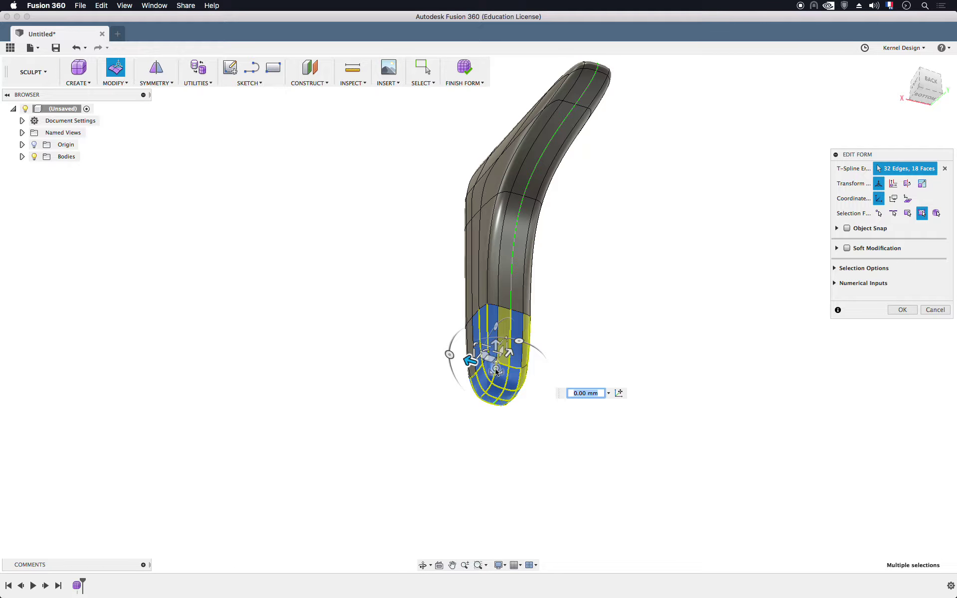
Scale the selected tip faces down to roughly 0.515 and orbit to check the slimmer foot.
{"action": "scroll", "coordinate": [496, 371], "scroll_direction": "up", "scroll_amount": 2}
{"action": "scroll", "coordinate": [496, 372], "scroll_direction": "up", "scroll_amount": 2}
{"action": "type", "text": "0.83"}
{"action": "scroll", "coordinate": [499, 374], "scroll_direction": "up", "scroll_amount": 2}
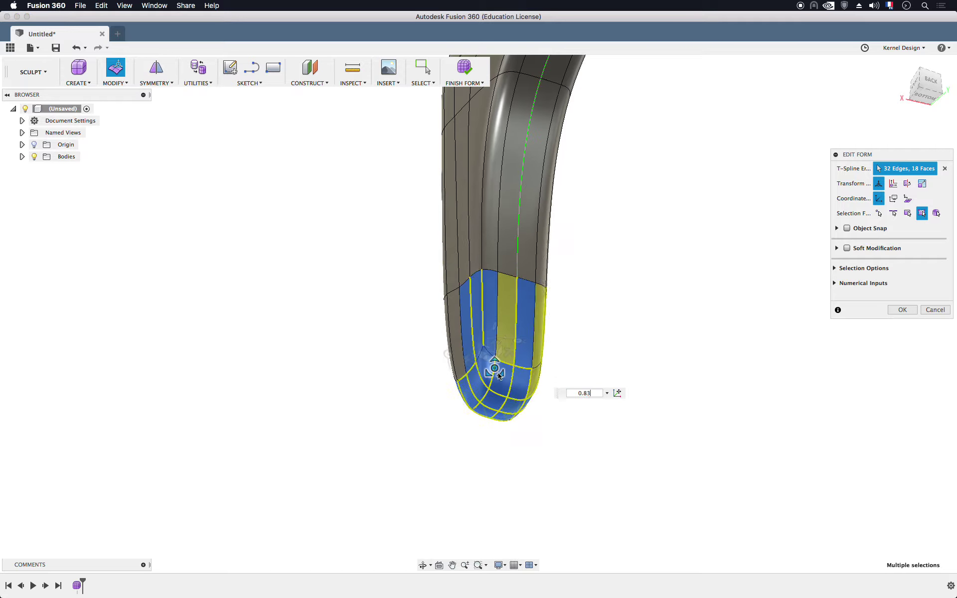
{"action": "left_click_drag", "start_coordinate": [498, 372], "coordinate": [511, 372]}
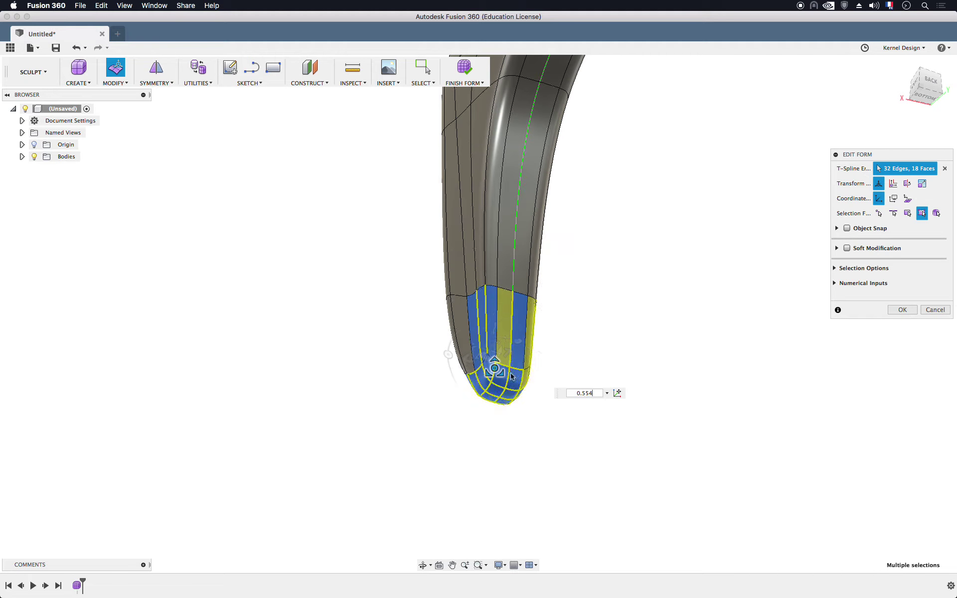
{"action": "left_click", "coordinate": [915, 87]}
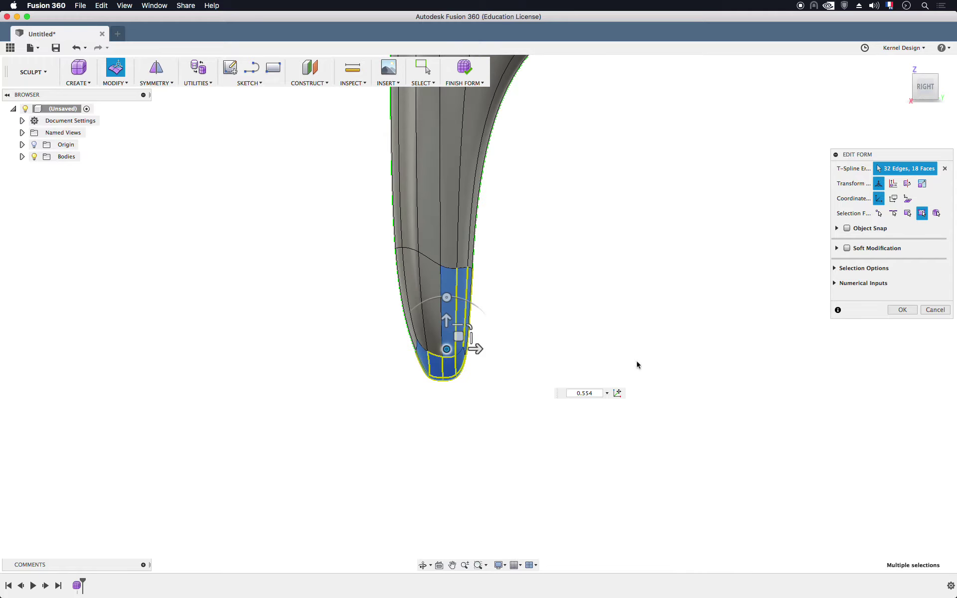
{"action": "left_click_drag", "start_coordinate": [447, 351], "coordinate": [454, 347]}
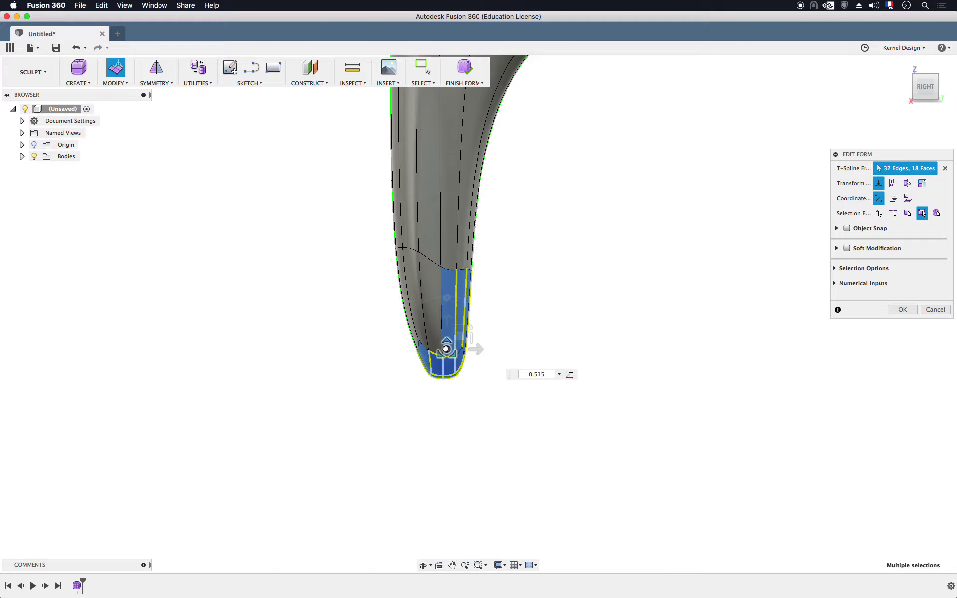
{"action": "mouse_move", "coordinate": [659, 298]}
{"action": "middle_mouse_down", "text": "shift"}
{"action": "mouse_move", "coordinate": [581, 292]}
{"action": "mouse_move", "coordinate": [617, 297]}
{"action": "middle_mouse_up", "text": "shift"}
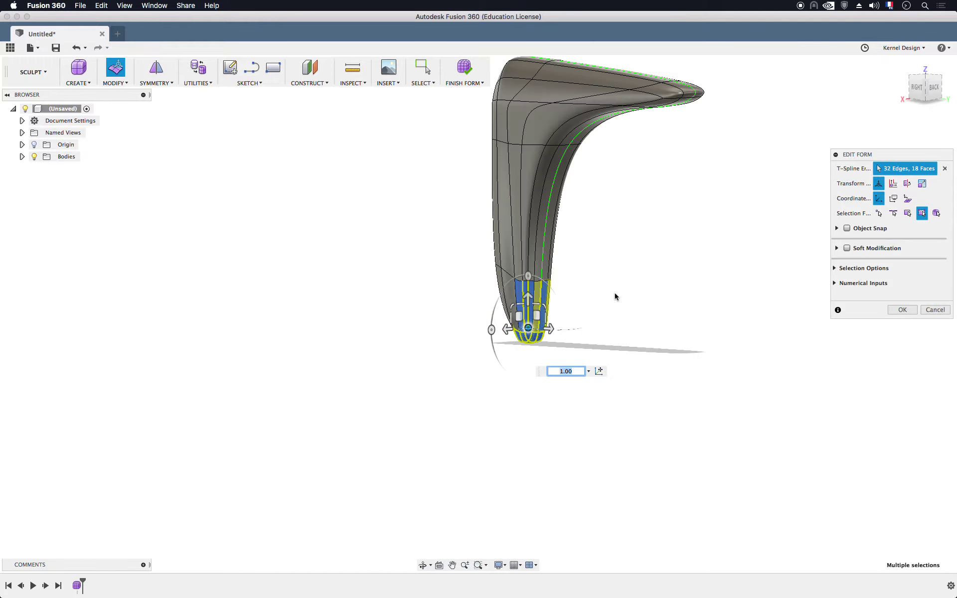
{"action": "scroll", "coordinate": [617, 297], "scroll_direction": "down", "scroll_amount": 3}
{"action": "mouse_move", "coordinate": [461, 272]}
{"action": "middle_mouse_down", "text": "shift"}
{"action": "mouse_move", "coordinate": [486, 275]}
{"action": "mouse_move", "coordinate": [501, 264]}
{"action": "mouse_move", "coordinate": [465, 273]}
{"action": "mouse_move", "coordinate": [480, 278]}
{"action": "middle_mouse_up", "text": "shift"}
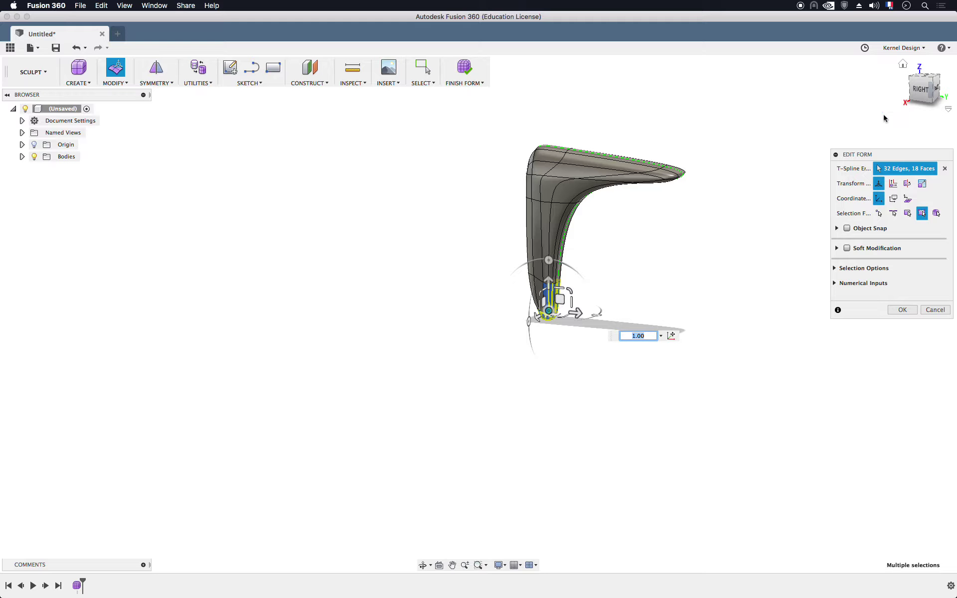
Finish the form and start a line sketch on the side plane from the Right view.
{"action": "left_click", "coordinate": [467, 72]}
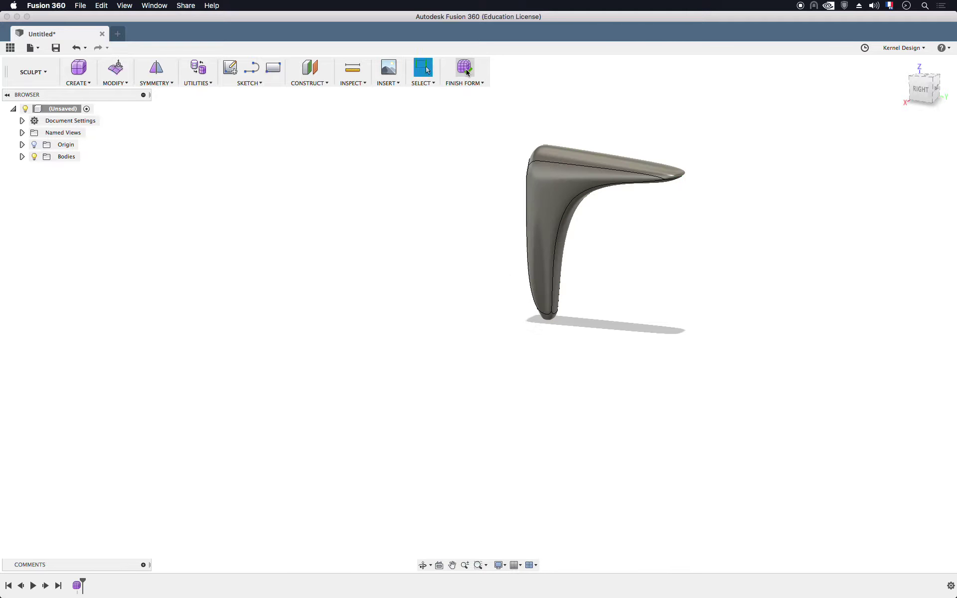
{"action": "left_click", "coordinate": [920, 91]}
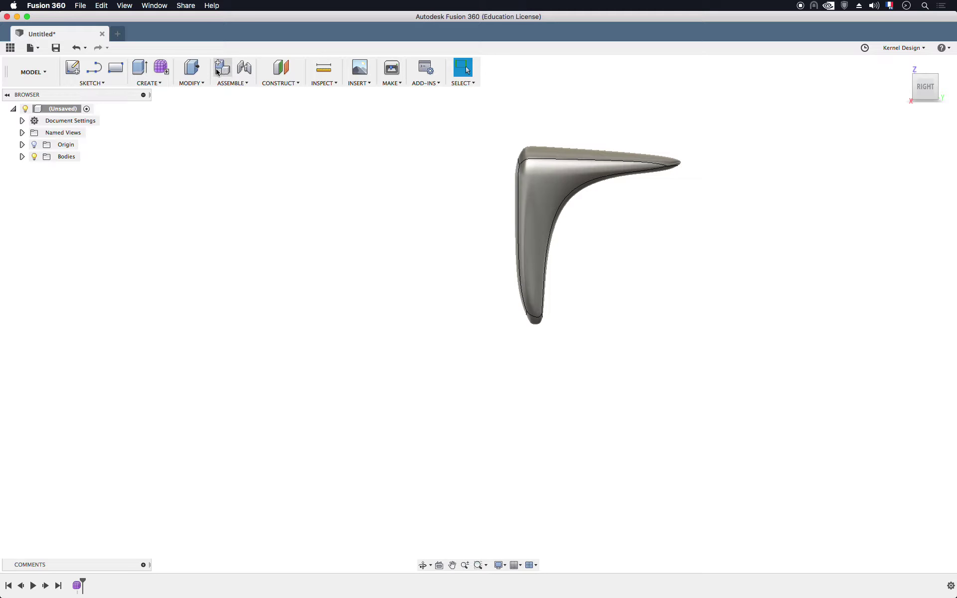
{"action": "left_click", "coordinate": [92, 71]}
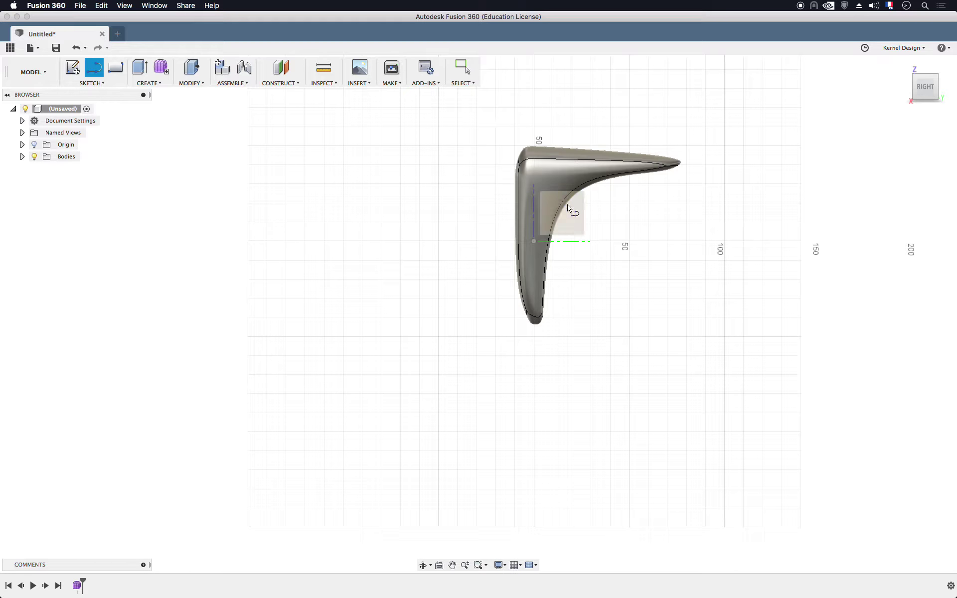
{"action": "left_click", "coordinate": [576, 223]}
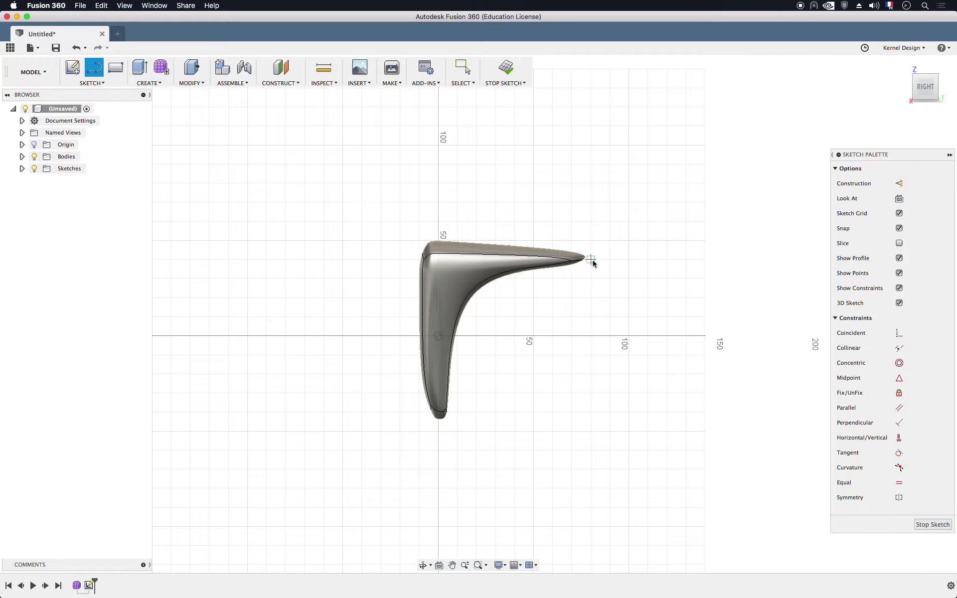
Draw a closed line outline around the bracket's top and back, from arm tip to below the foot.
{"action": "left_click", "coordinate": [589, 259]}
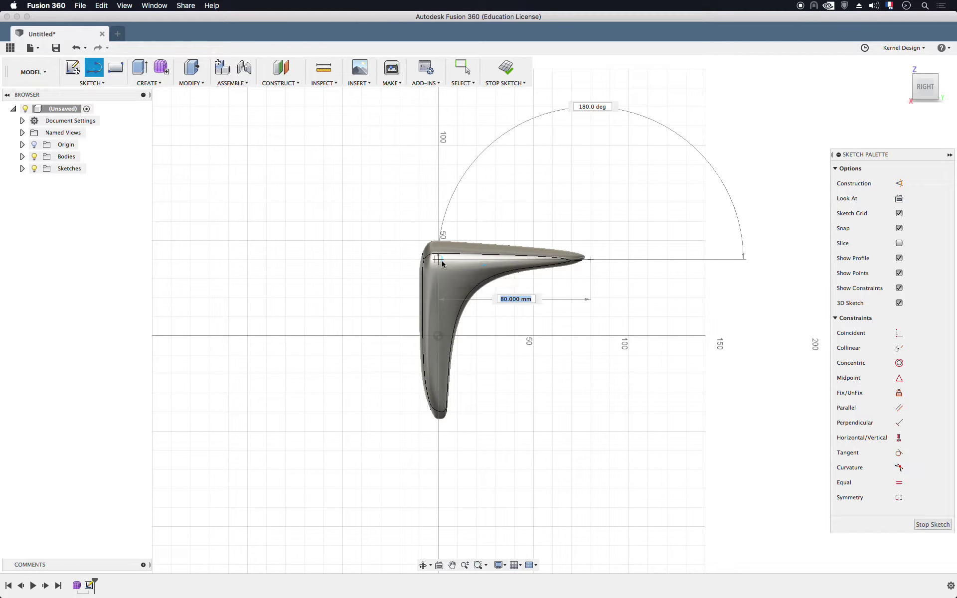
{"action": "left_click", "coordinate": [442, 260]}
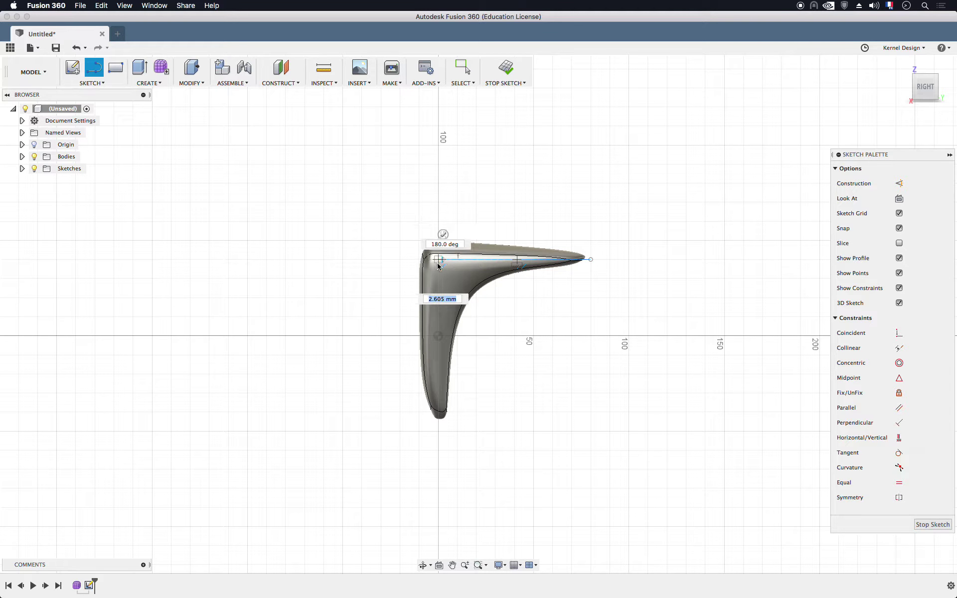
{"action": "left_click", "coordinate": [438, 259]}
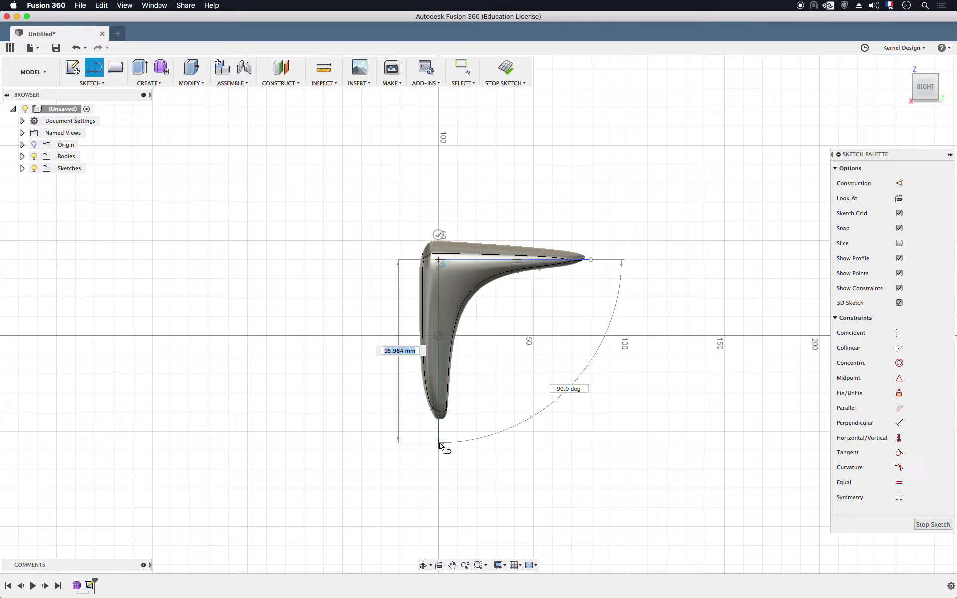
{"action": "left_click", "coordinate": [439, 443]}
{"action": "left_click", "coordinate": [410, 442]}
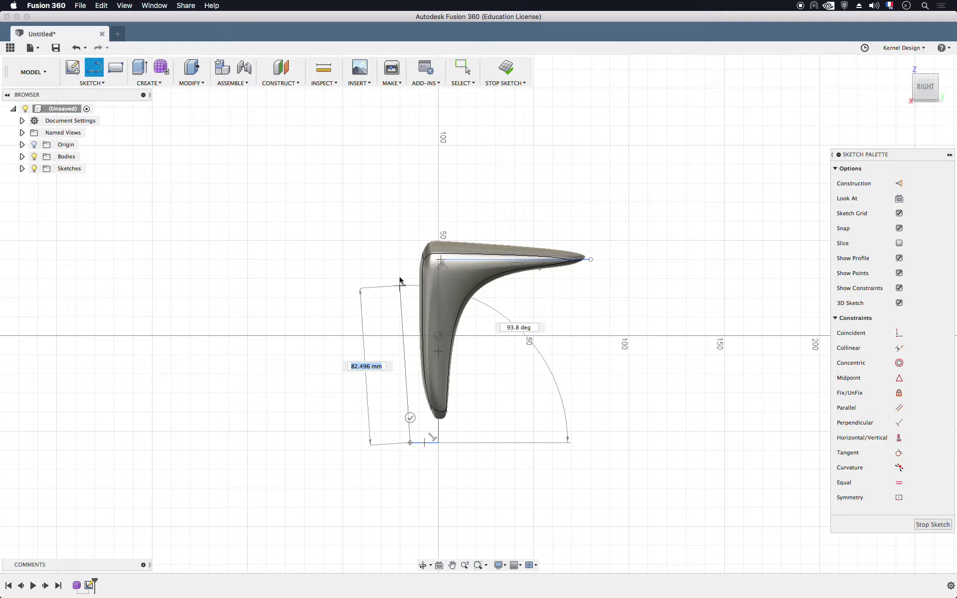
{"action": "left_click", "coordinate": [410, 217]}
{"action": "left_click", "coordinate": [577, 220]}
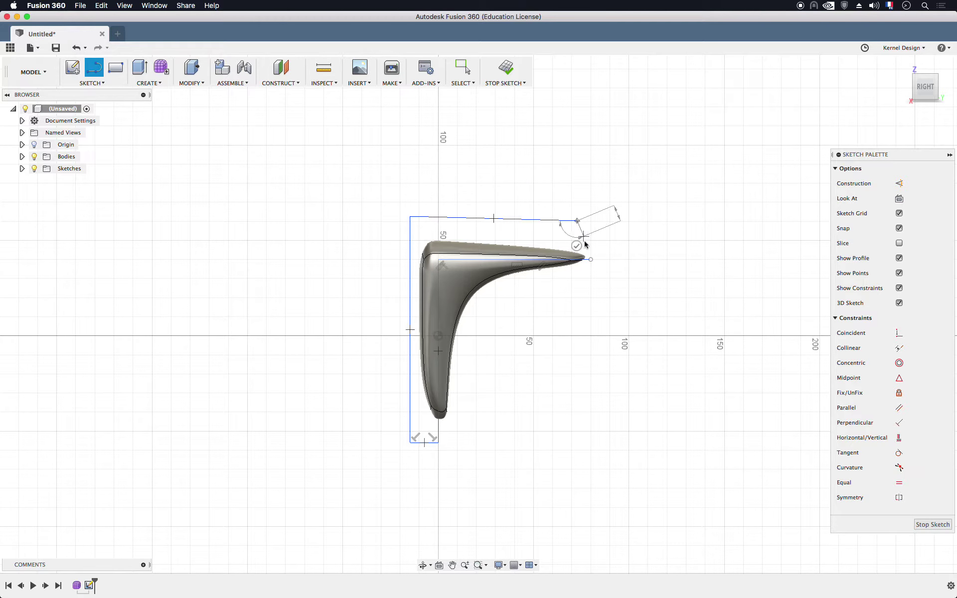
{"action": "left_click", "coordinate": [590, 259]}
{"action": "middle_click_drag", "start_coordinate": [619, 226], "coordinate": [589, 224], "text": "shift"}
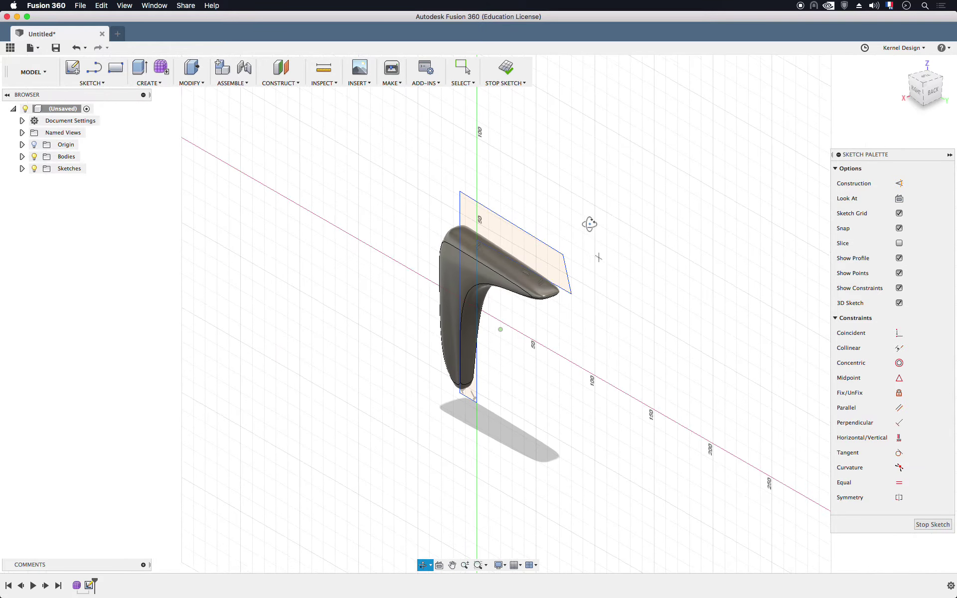
Cut a symmetric 91.991 mm extrude through the sketched profile, flattening the top and back.
{"action": "left_click", "coordinate": [140, 68]}
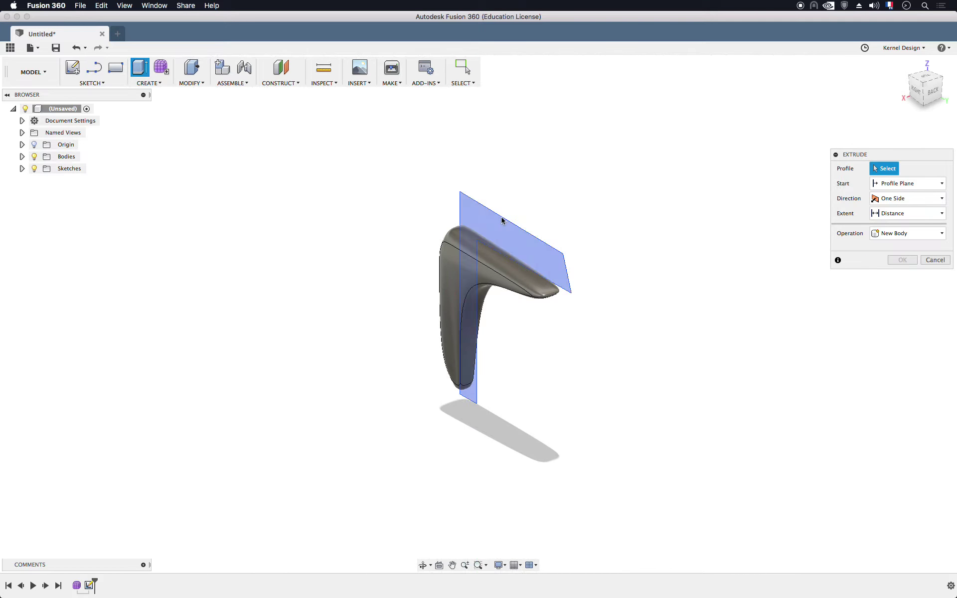
{"action": "left_click", "coordinate": [502, 221]}
{"action": "mouse_move", "coordinate": [468, 348]}
{"action": "left_mouse_down"}
{"action": "mouse_move", "coordinate": [349, 337]}
{"action": "mouse_move", "coordinate": [331, 354]}
{"action": "left_mouse_up"}
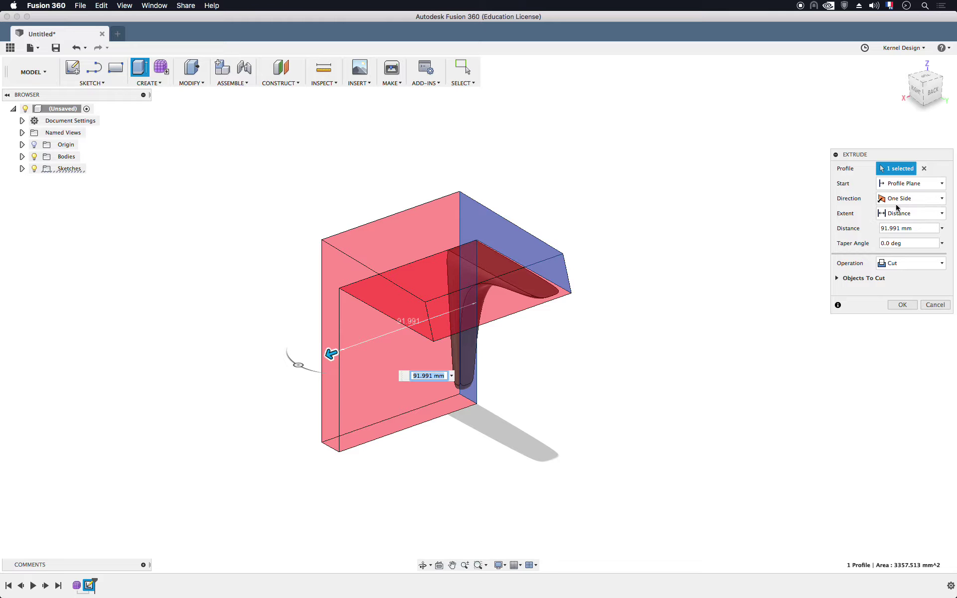
{"action": "left_click", "coordinate": [912, 198]}
{"action": "left_click", "coordinate": [899, 234]}
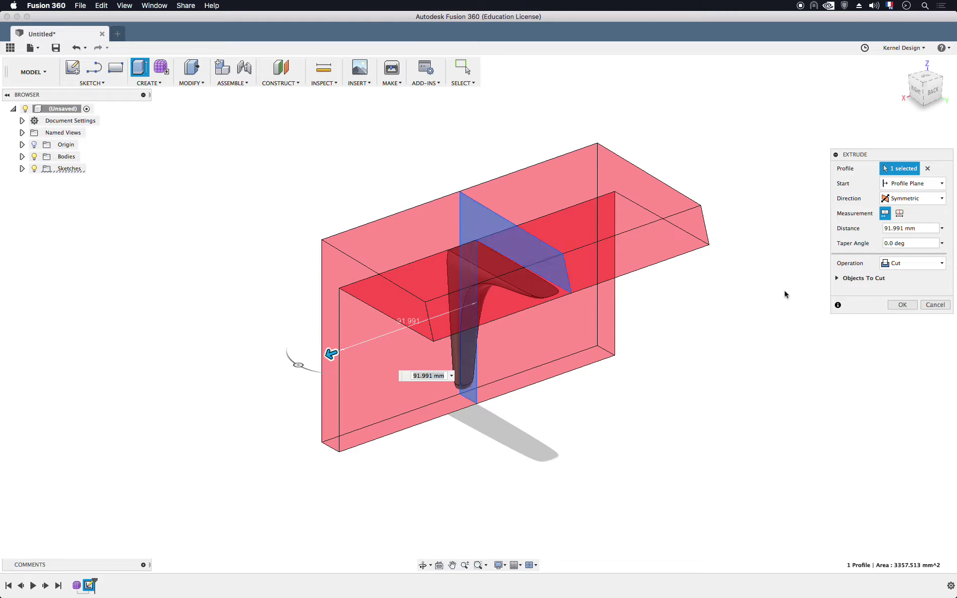
{"action": "left_click", "coordinate": [897, 303]}
{"action": "mouse_move", "coordinate": [538, 258]}
{"action": "middle_mouse_down", "text": "shift"}
{"action": "mouse_move", "coordinate": [506, 337]}
{"action": "mouse_move", "coordinate": [584, 248]}
{"action": "mouse_move", "coordinate": [500, 250]}
{"action": "mouse_move", "coordinate": [406, 231]}
{"action": "mouse_move", "coordinate": [430, 278]}
{"action": "mouse_move", "coordinate": [464, 247]}
{"action": "mouse_move", "coordinate": [418, 220]}
{"action": "mouse_move", "coordinate": [438, 192]}
{"action": "mouse_move", "coordinate": [390, 264]}
{"action": "mouse_move", "coordinate": [444, 256]}
{"action": "mouse_move", "coordinate": [603, 404]}
{"action": "middle_mouse_up", "text": "shift"}
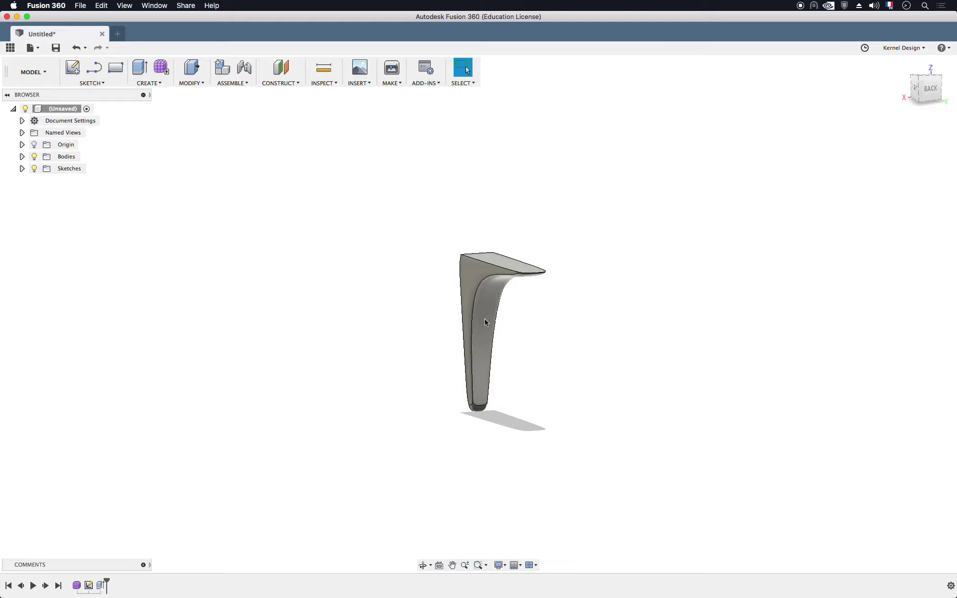
{"action": "mouse_move", "coordinate": [924, 89]}
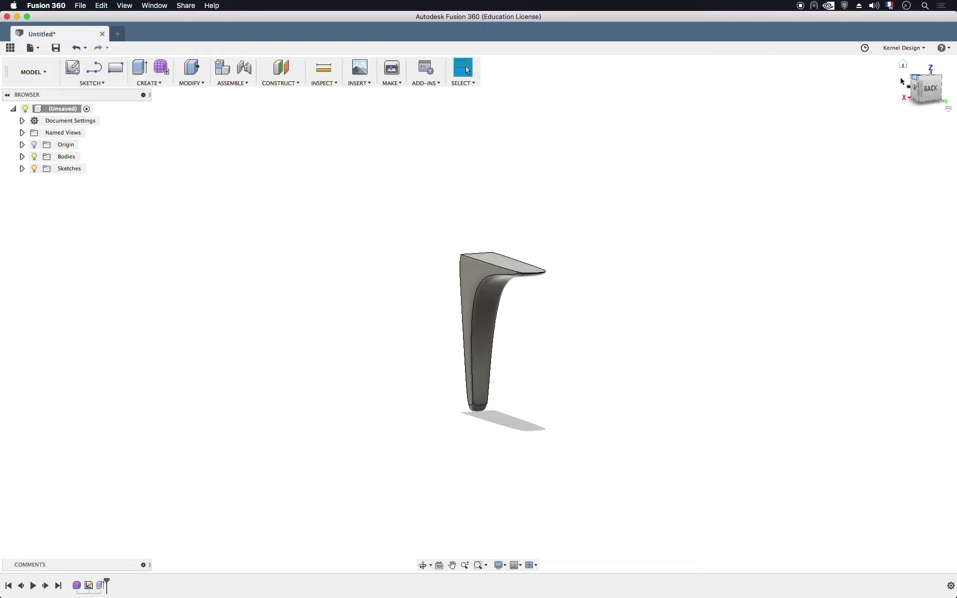
Start a sketch on the plane behind the upright arm, from the back view, with the Circle tool active.
{"action": "left_click", "coordinate": [930, 88]}
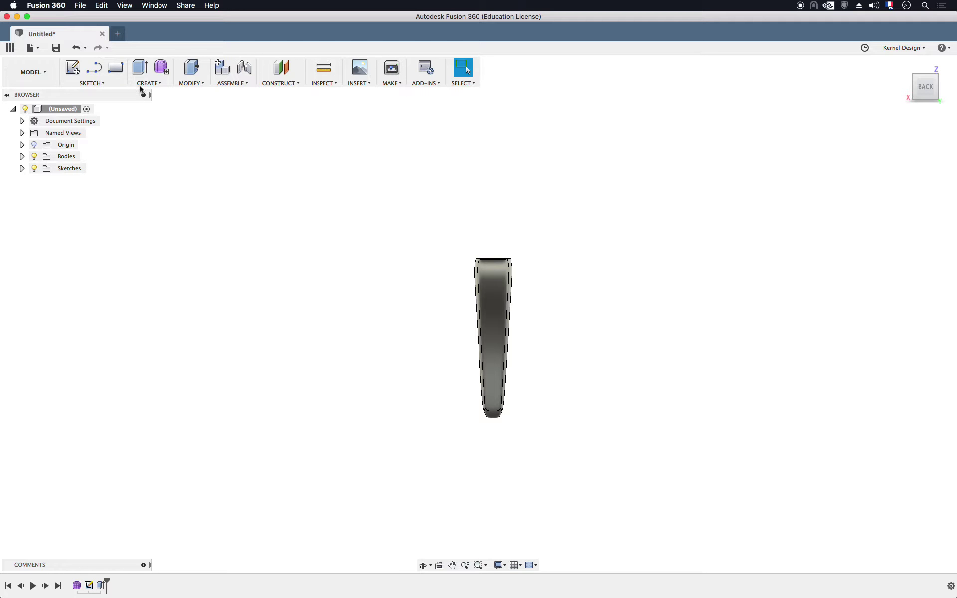
{"action": "left_click", "coordinate": [73, 67]}
{"action": "left_click", "coordinate": [503, 309]}
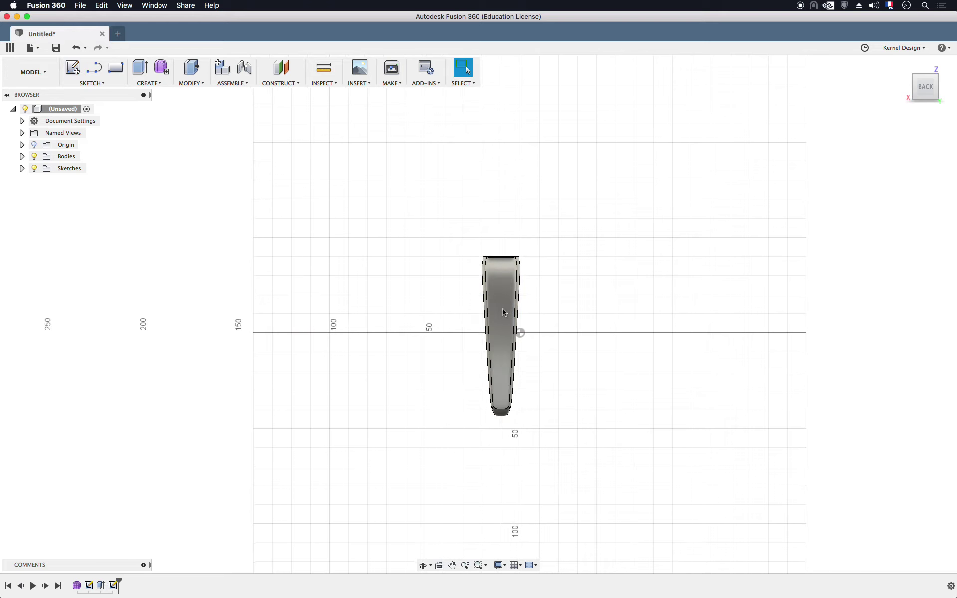
{"action": "key", "text": "c"}
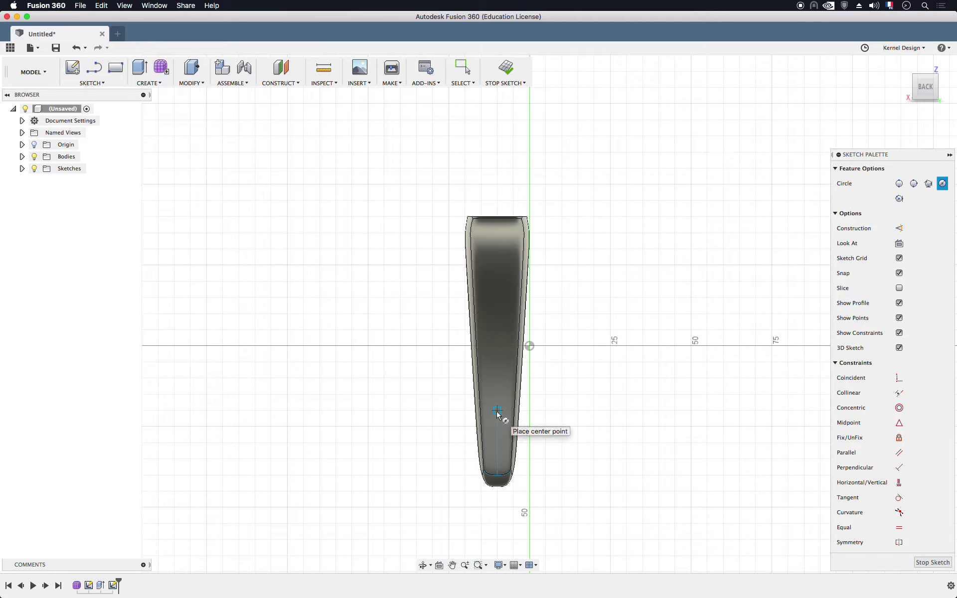
Sketch two 3.5 mm circles on the upright arm for the lower and upper screw holes.
{"action": "left_click", "coordinate": [497, 414]}
{"action": "type", "text": "3.5"}
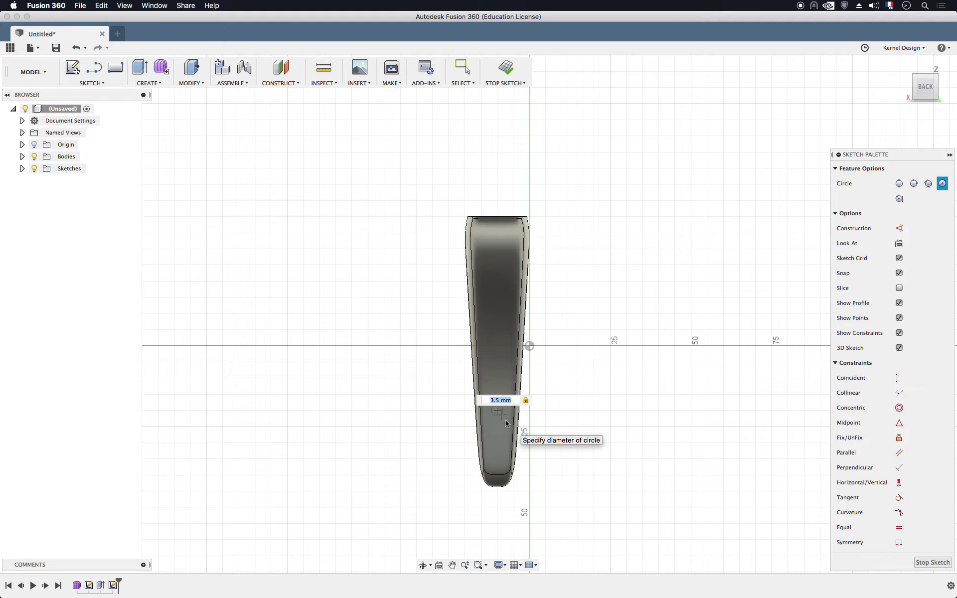
{"action": "key", "text": "Return"}
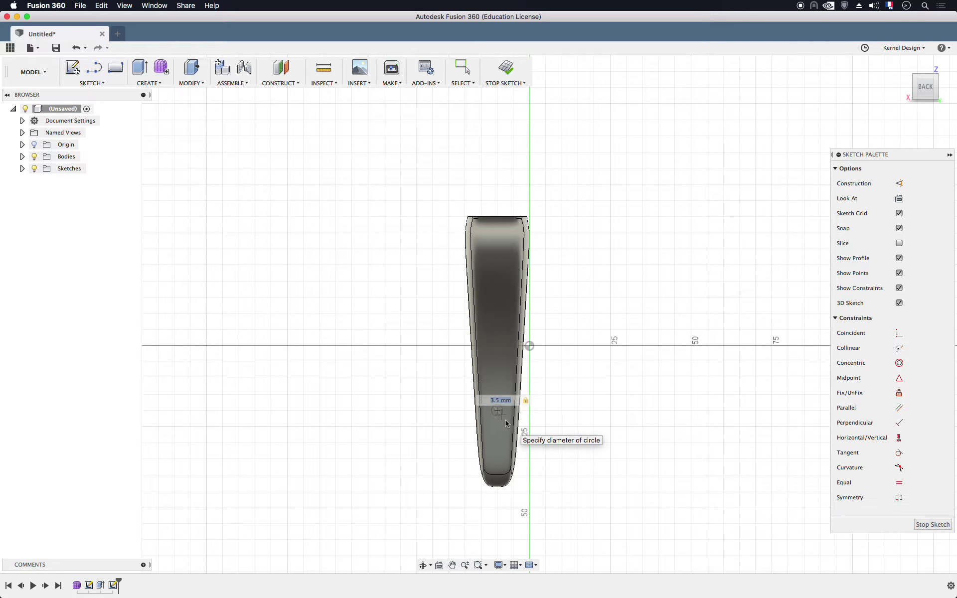
{"action": "key", "text": "Escape"}
{"action": "key", "text": "c"}
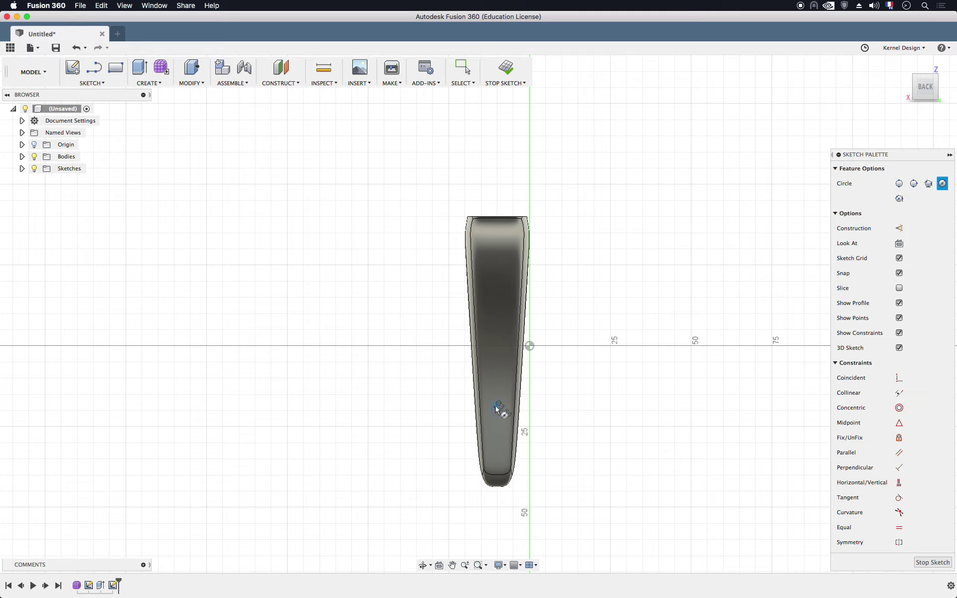
{"action": "left_click", "coordinate": [497, 314]}
{"action": "type", "text": "3.5"}
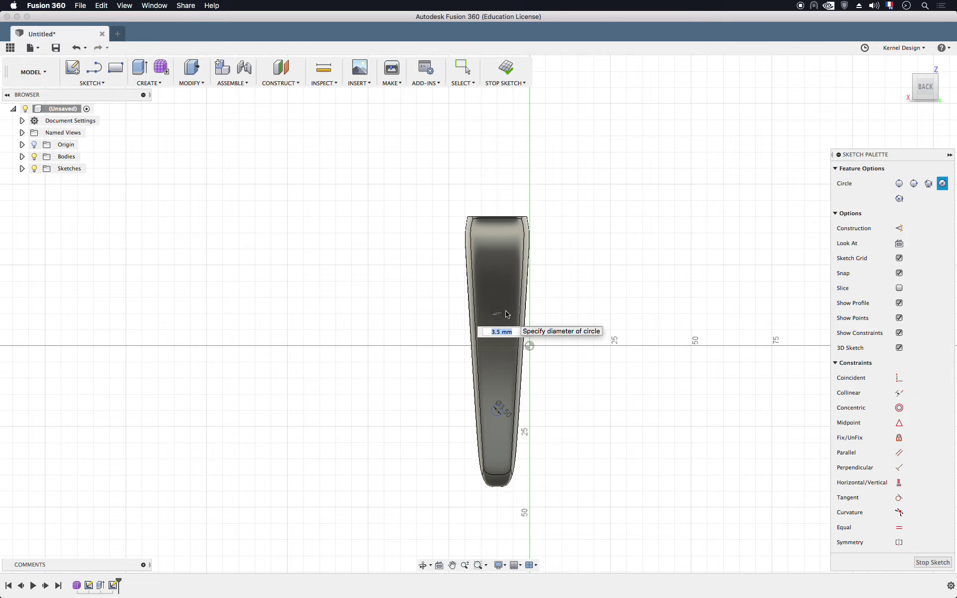
{"action": "key", "text": "Return"}
{"action": "key", "text": "Escape"}
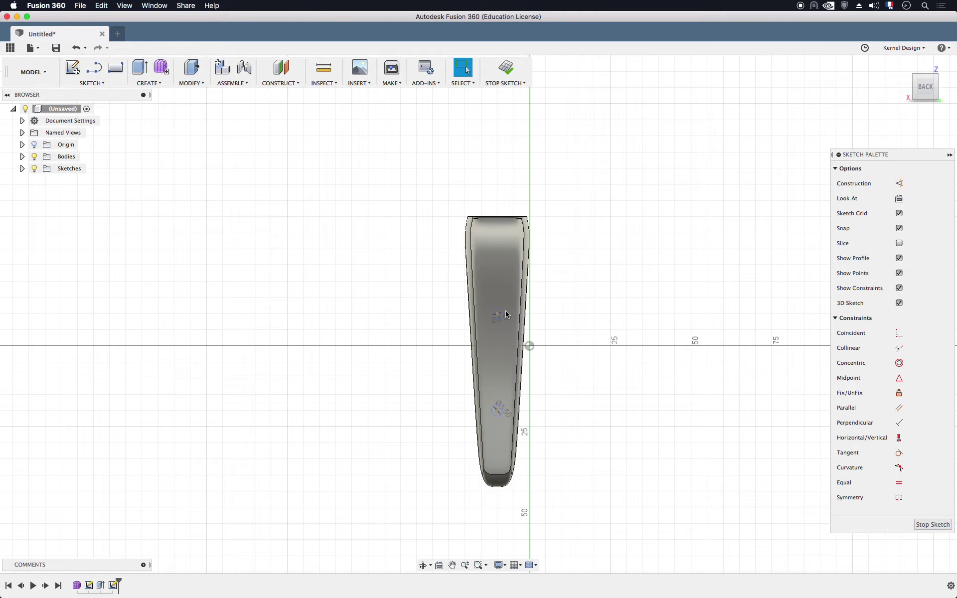
Extrude the upper 3.5 mm circle as a symmetric cut through the upright arm.
{"action": "left_click", "coordinate": [139, 67]}
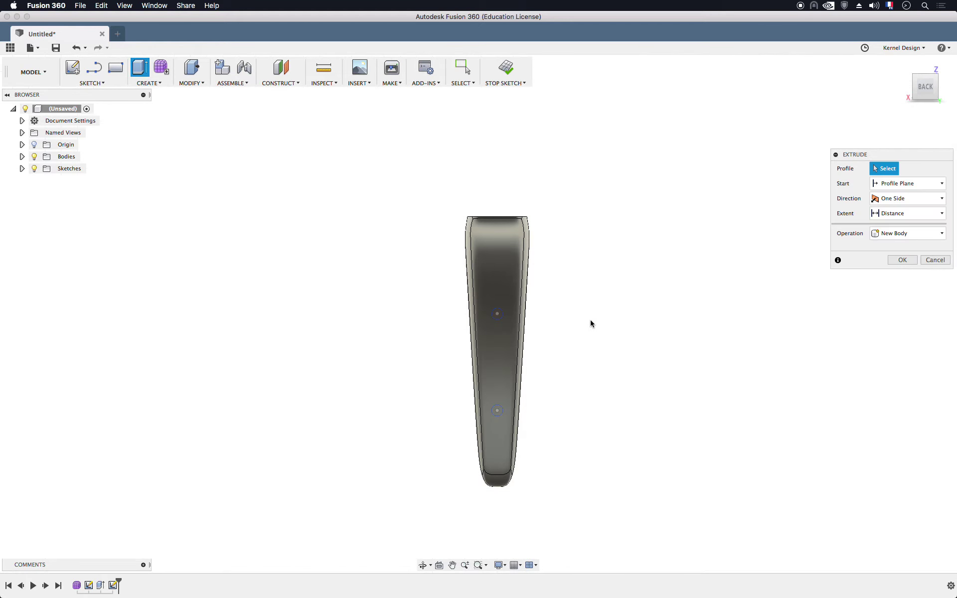
{"action": "left_click", "coordinate": [549, 319]}
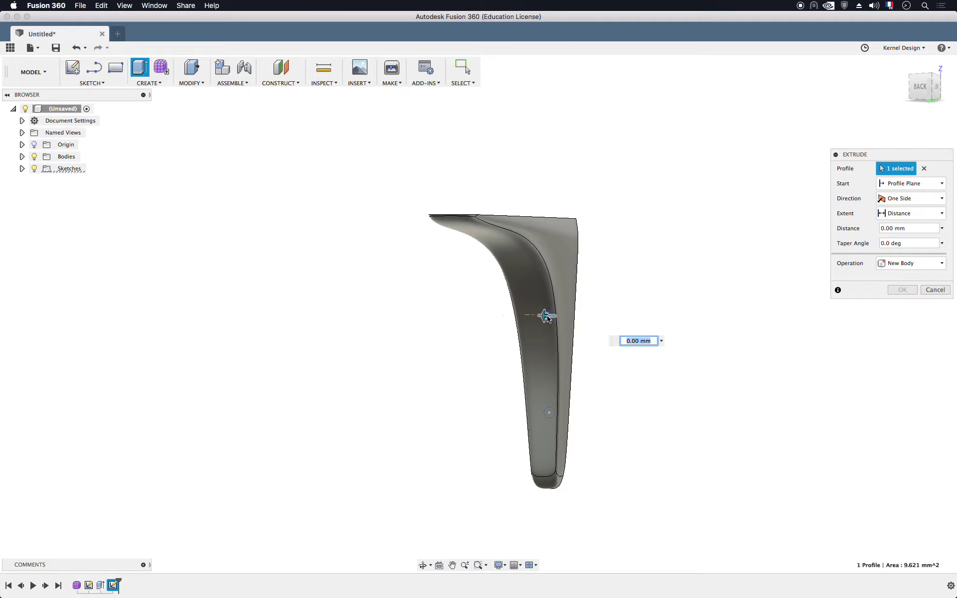
{"action": "left_click_drag", "start_coordinate": [546, 316], "coordinate": [321, 306]}
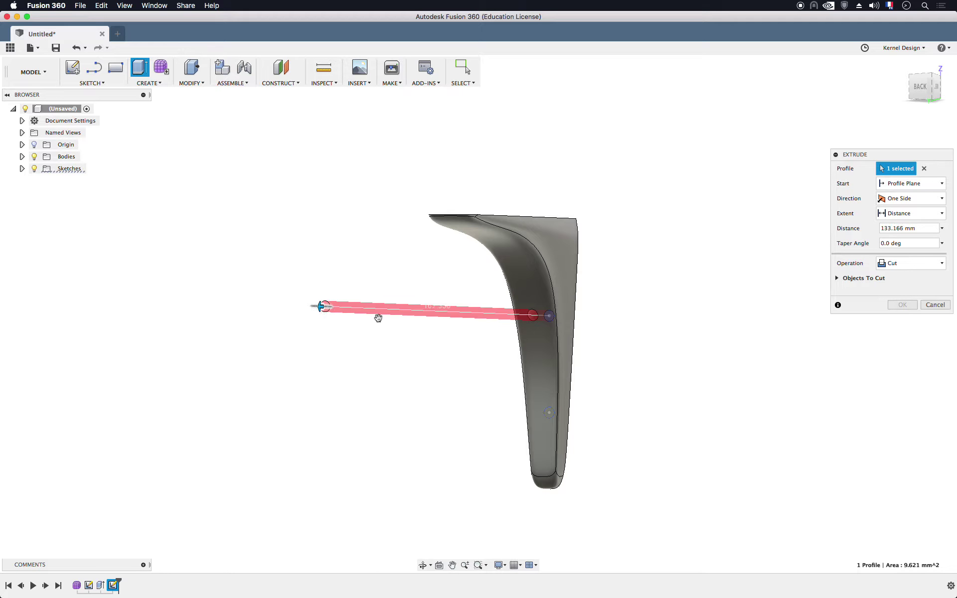
{"action": "left_click", "coordinate": [911, 199]}
{"action": "left_click", "coordinate": [902, 232]}
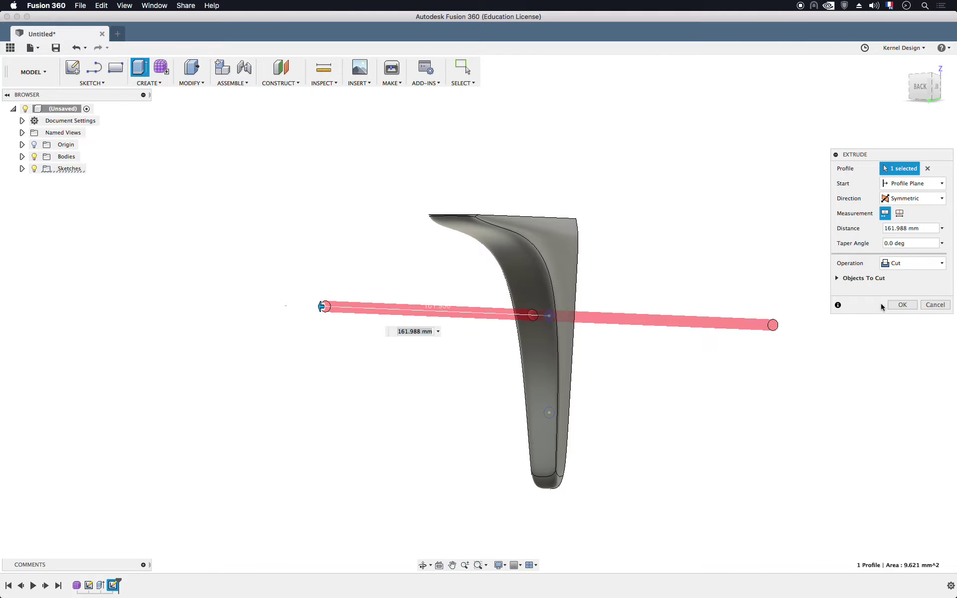
{"action": "left_click", "coordinate": [902, 305]}
{"action": "mouse_move", "coordinate": [611, 380]}
{"action": "middle_mouse_down", "text": "shift"}
{"action": "mouse_move", "coordinate": [521, 385]}
{"action": "mouse_move", "coordinate": [530, 389]}
{"action": "mouse_move", "coordinate": [472, 346]}
{"action": "mouse_move", "coordinate": [234, 253]}
{"action": "middle_mouse_up", "text": "shift"}
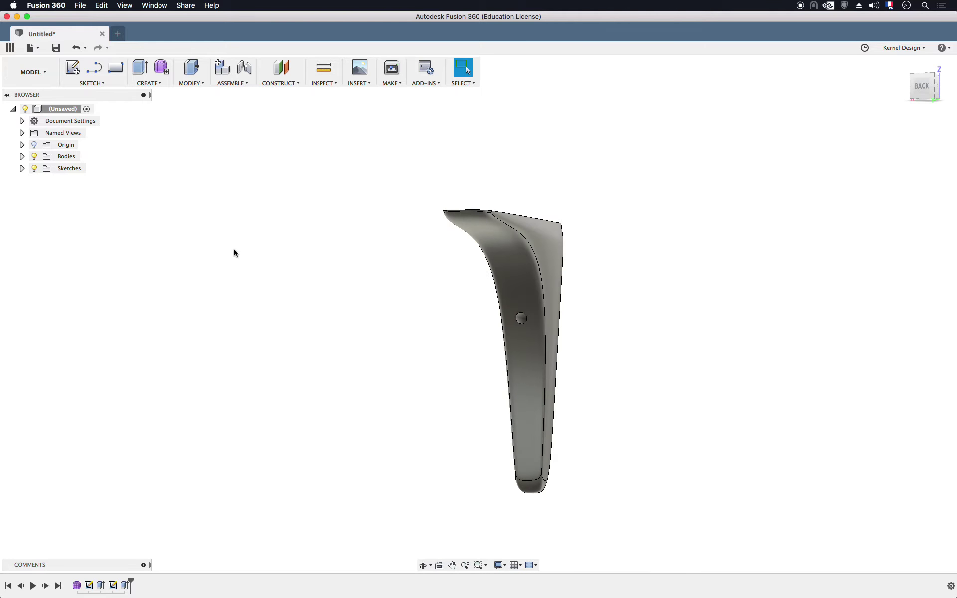
{"action": "left_click", "coordinate": [22, 168]}
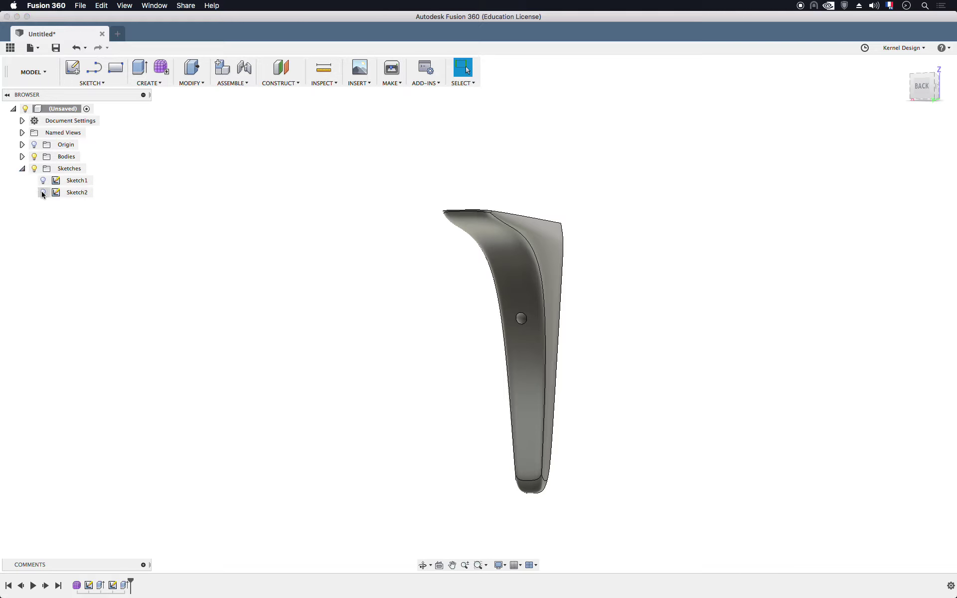
Cut the lower circle symmetrically through the upright to form the second screw hole.
{"action": "left_click", "coordinate": [139, 68]}
{"action": "left_click", "coordinate": [531, 417]}
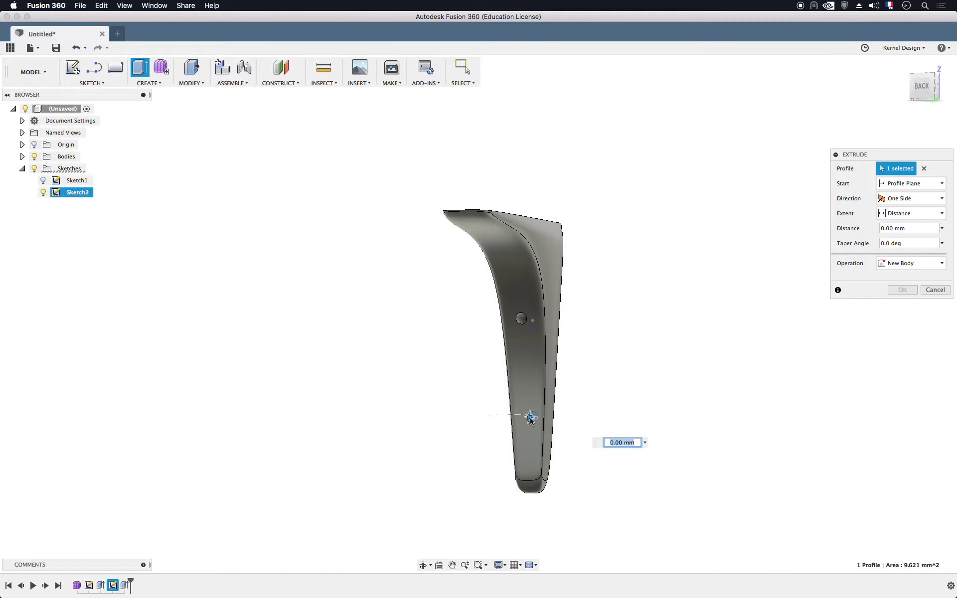
{"action": "left_click_drag", "start_coordinate": [531, 419], "coordinate": [421, 395]}
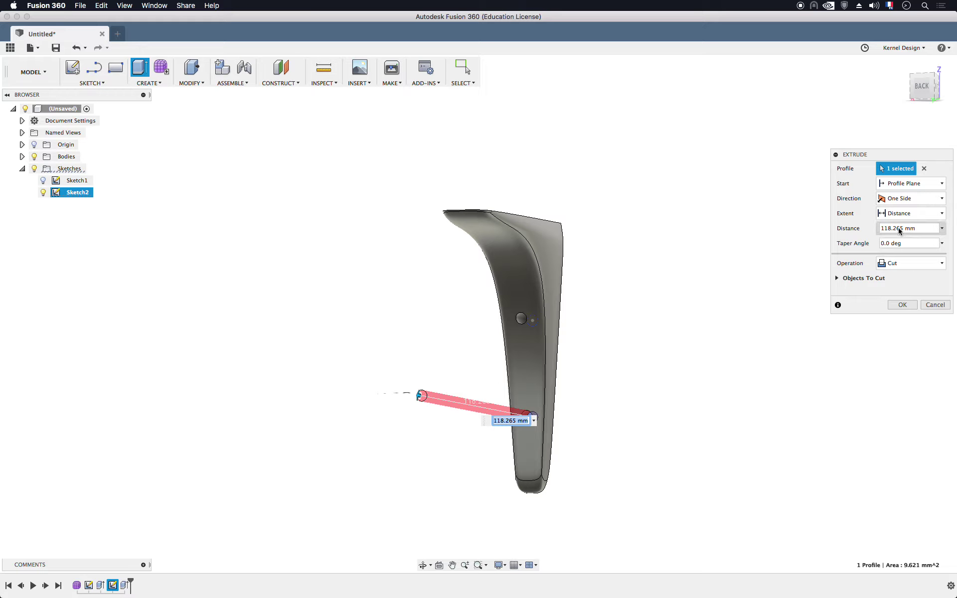
{"action": "left_click", "coordinate": [912, 198]}
{"action": "left_click", "coordinate": [897, 234]}
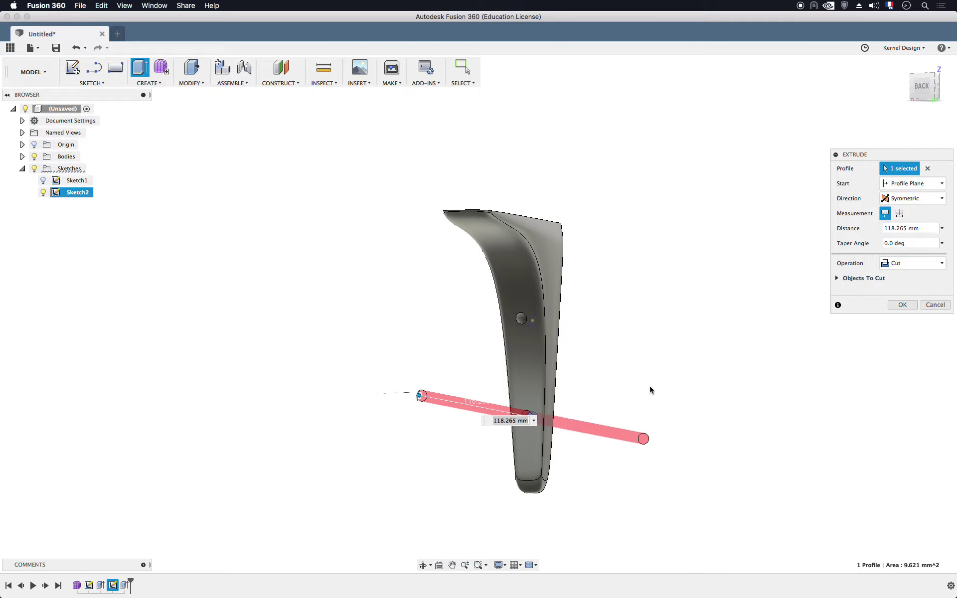
{"action": "left_click", "coordinate": [904, 306]}
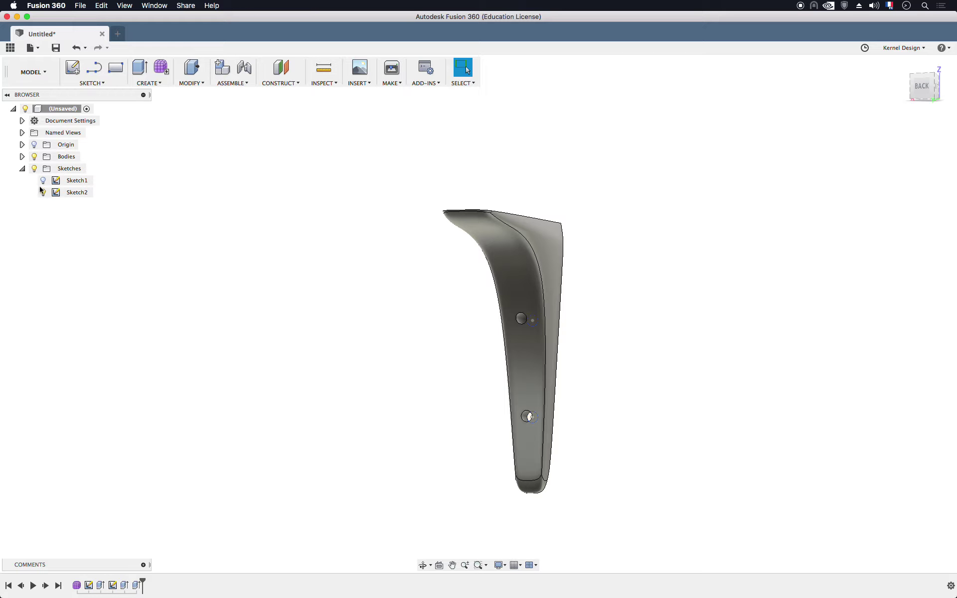
{"action": "left_click", "coordinate": [23, 169]}
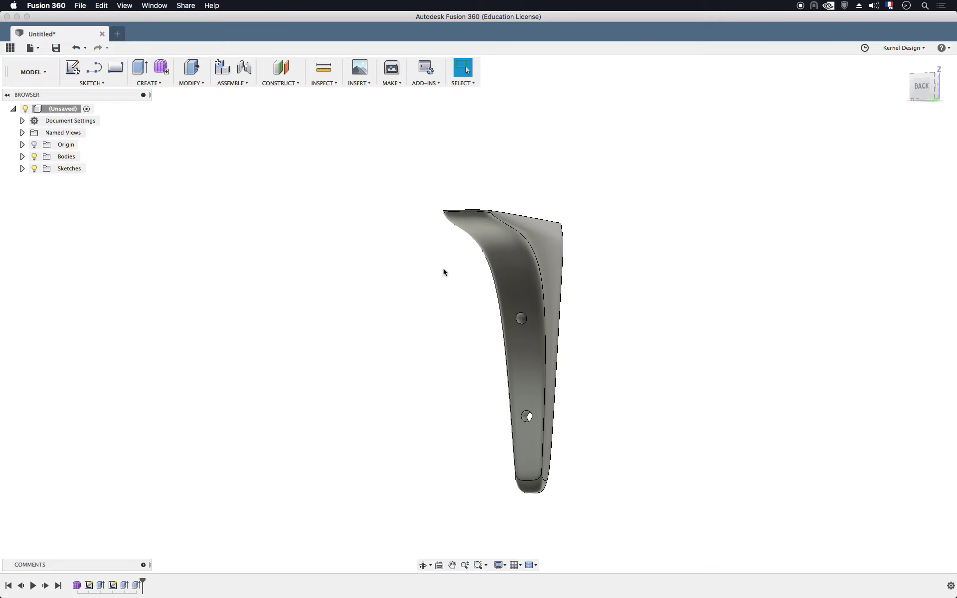
{"action": "mouse_move", "coordinate": [444, 272]}
{"action": "middle_mouse_down", "text": "shift"}
{"action": "mouse_move", "coordinate": [397, 277]}
{"action": "mouse_move", "coordinate": [496, 333]}
{"action": "middle_mouse_up", "text": "shift"}
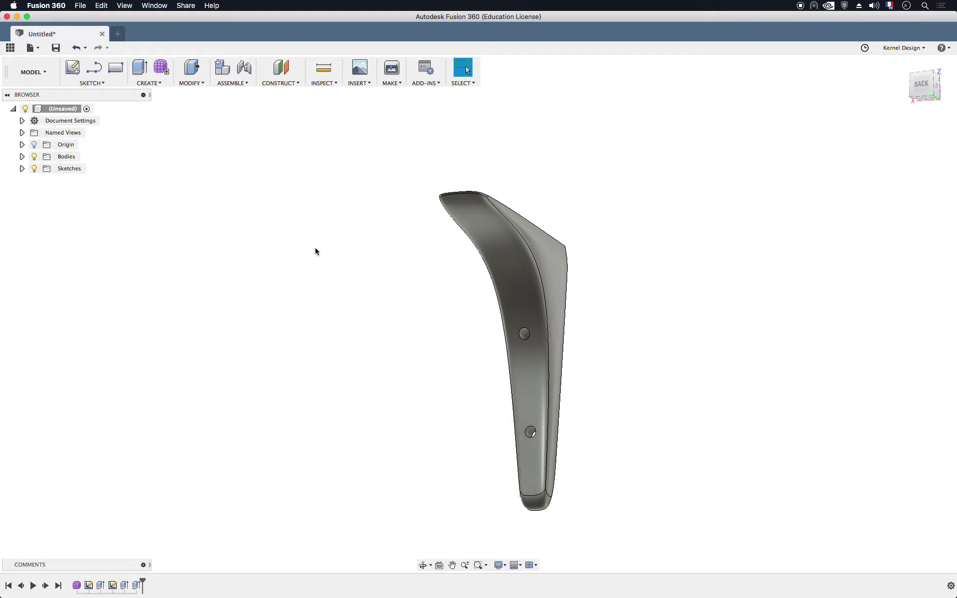
{"action": "left_click", "coordinate": [197, 84]}
Chamfer both screw-hole edges by 1.5 mm to countersink them.
{"action": "left_click", "coordinate": [204, 105]}
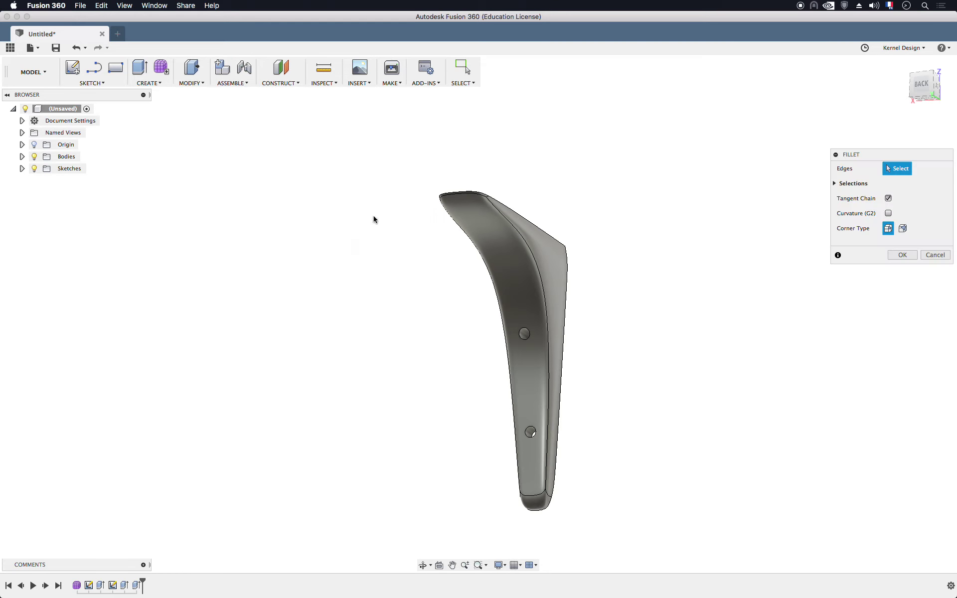
{"action": "left_click", "coordinate": [186, 84]}
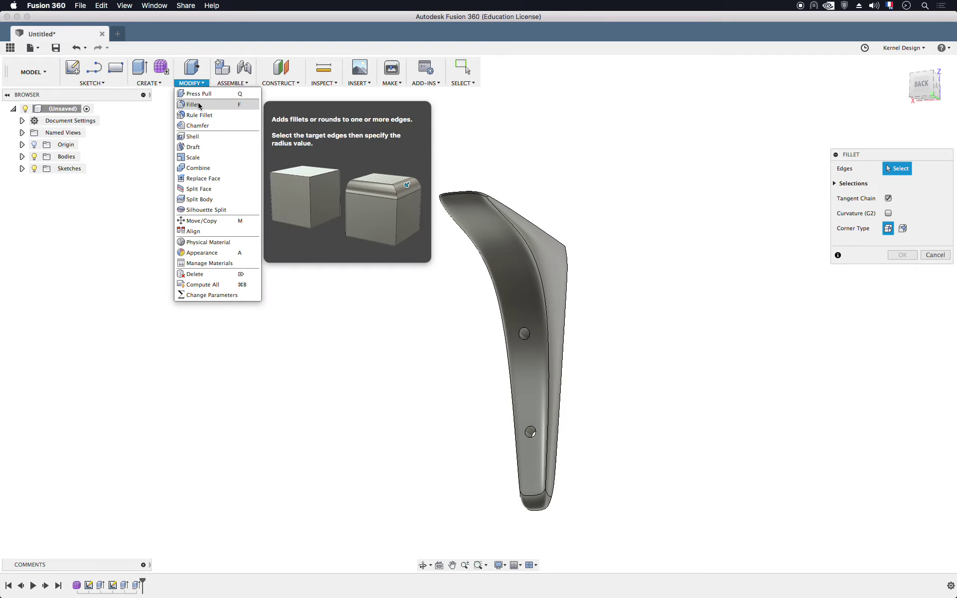
{"action": "left_click", "coordinate": [204, 128]}
{"action": "left_click", "coordinate": [521, 331]}
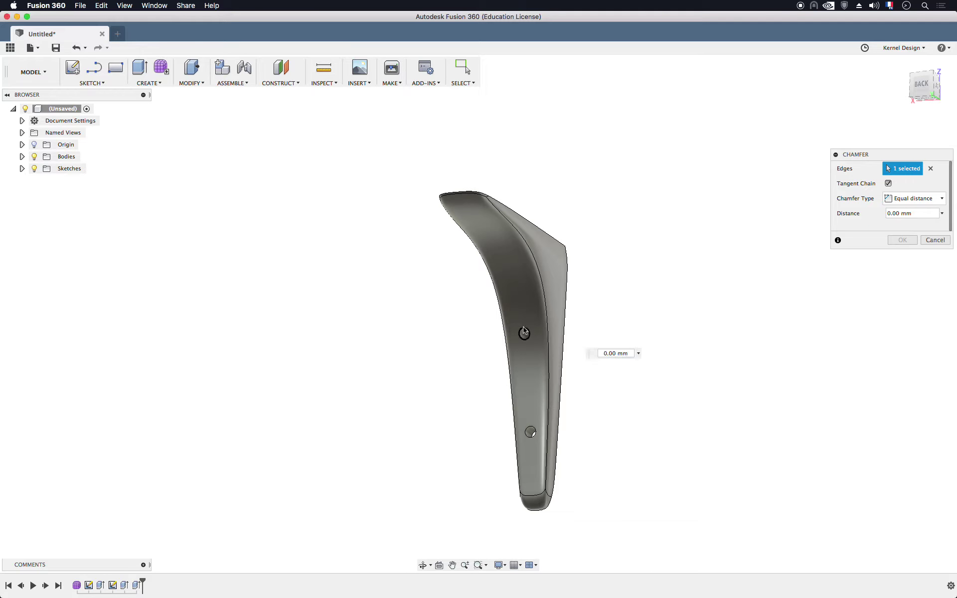
{"action": "left_click", "coordinate": [532, 431]}
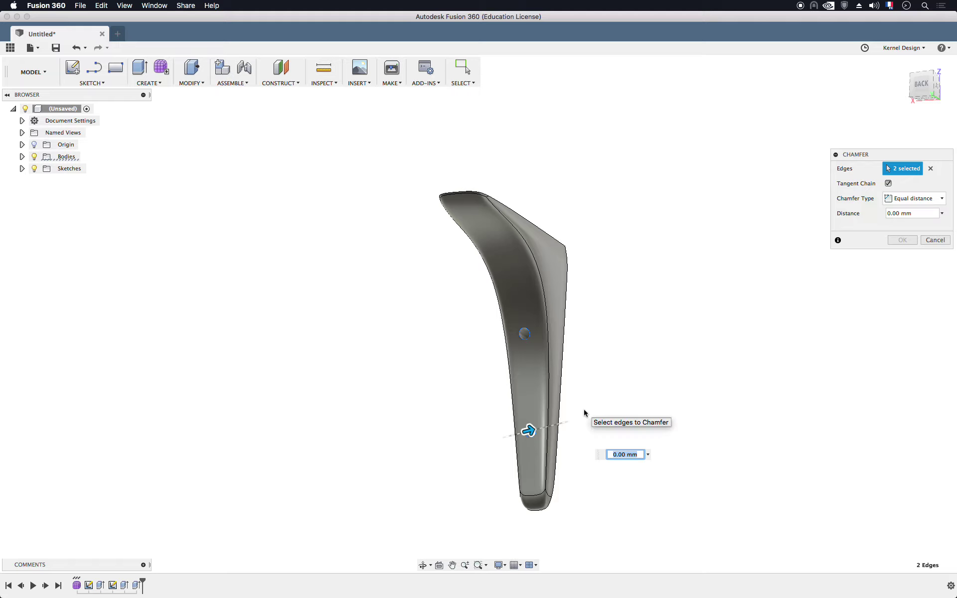
{"action": "type", "text": "1.5"}
{"action": "key", "text": "Return"}
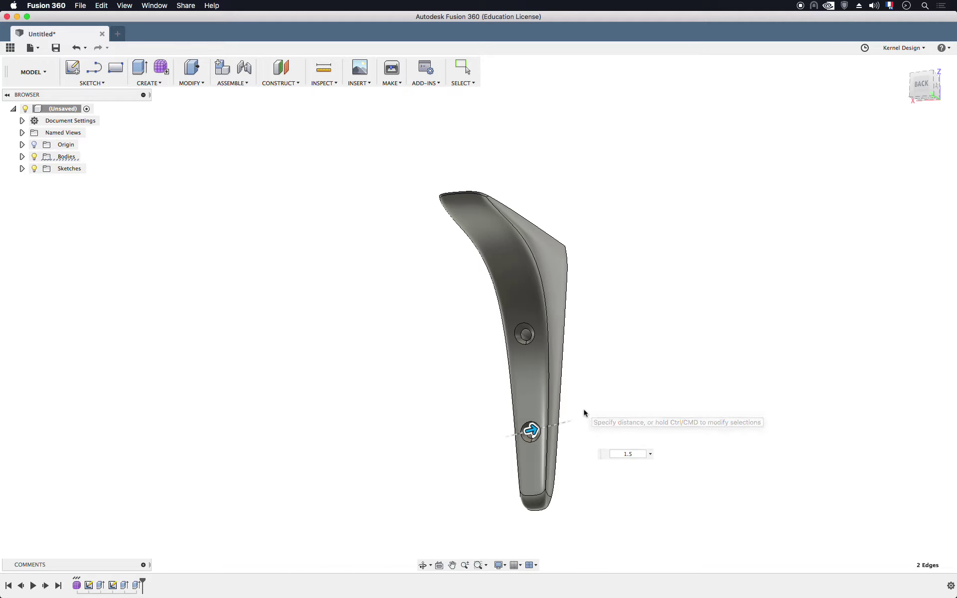
Start a new sketch on the top face of the bracket arm.
{"action": "middle_click_drag", "start_coordinate": [574, 379], "coordinate": [532, 382], "text": "shift"}
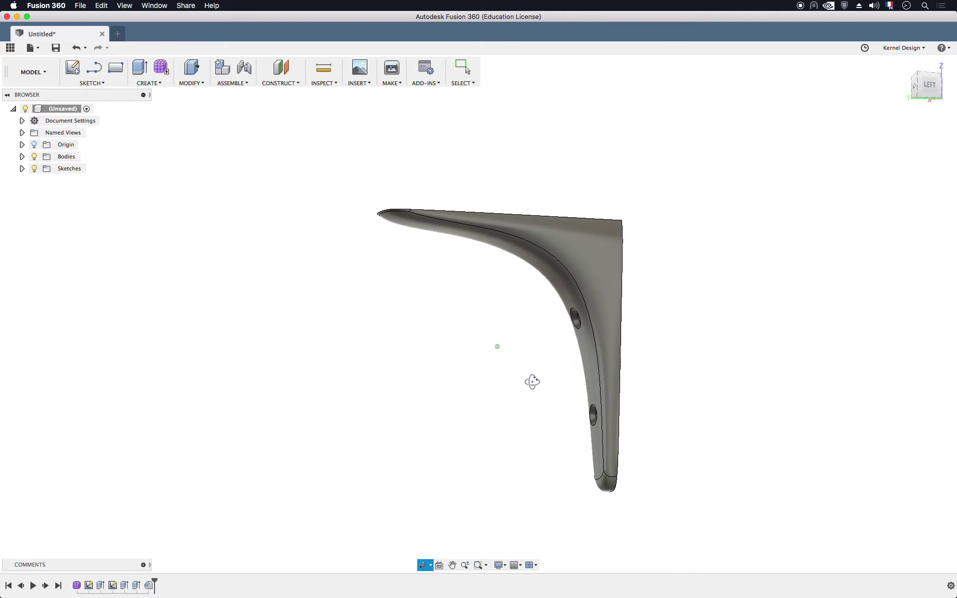
{"action": "mouse_move", "coordinate": [476, 424]}
{"action": "middle_mouse_down", "text": "shift"}
{"action": "mouse_move", "coordinate": [438, 373]}
{"action": "mouse_move", "coordinate": [564, 383]}
{"action": "mouse_move", "coordinate": [420, 380]}
{"action": "mouse_move", "coordinate": [570, 378]}
{"action": "mouse_move", "coordinate": [527, 395]}
{"action": "middle_mouse_up", "text": "shift"}
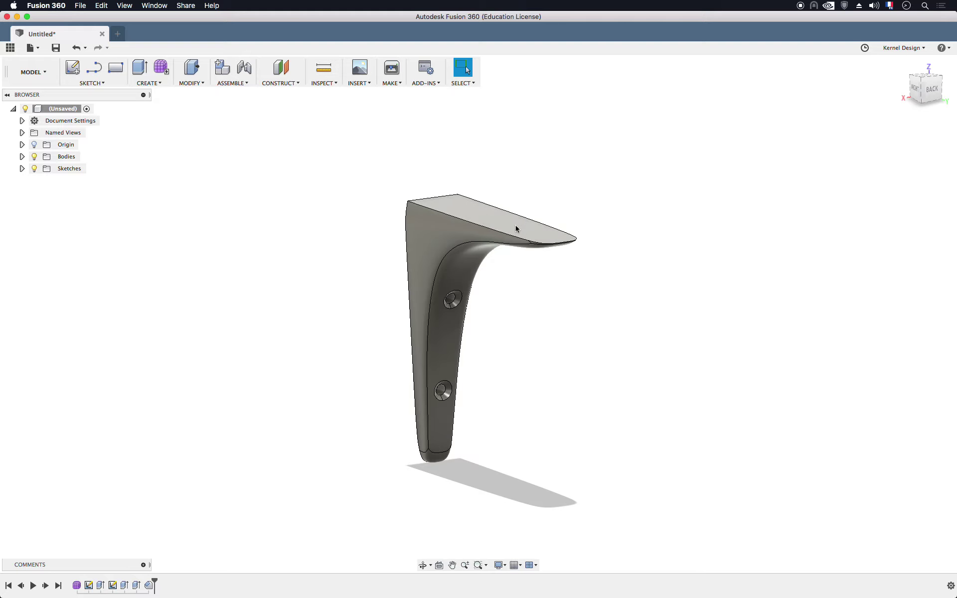
{"action": "left_click", "coordinate": [529, 232]}
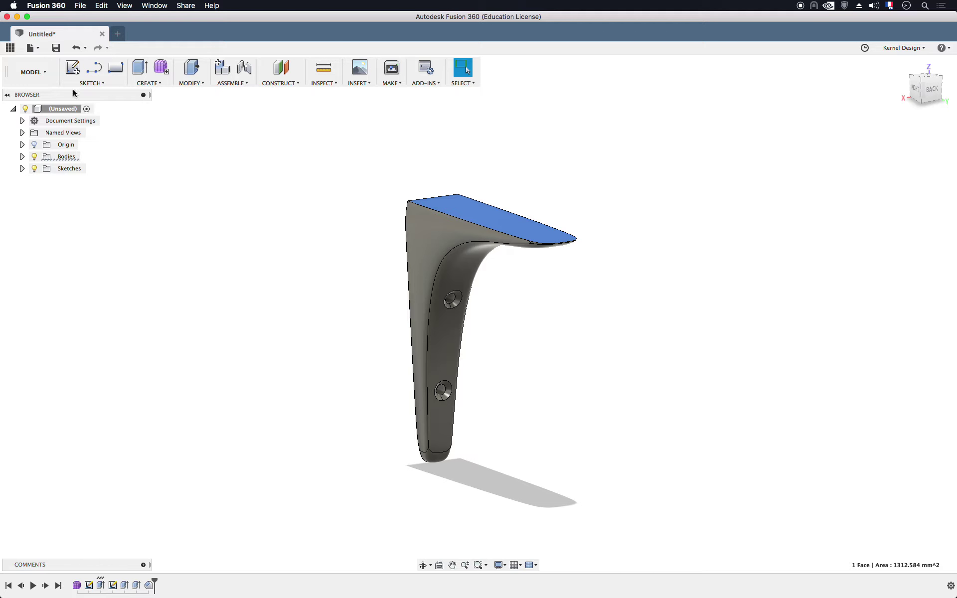
{"action": "left_click", "coordinate": [72, 67]}
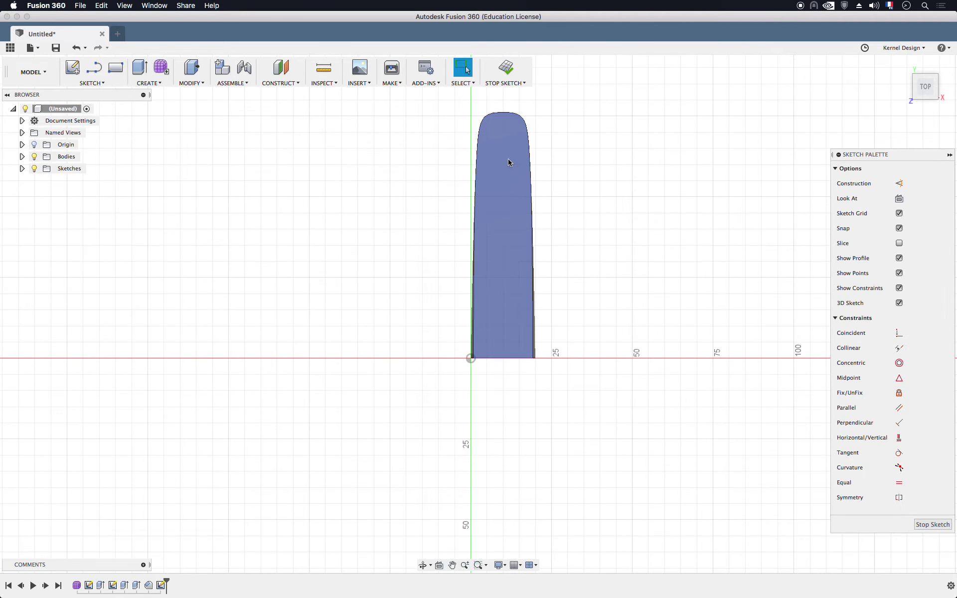
Draw a 15 mm line across the arm's top-face sketch just before the rounded tip.
{"action": "left_click", "coordinate": [502, 155]}
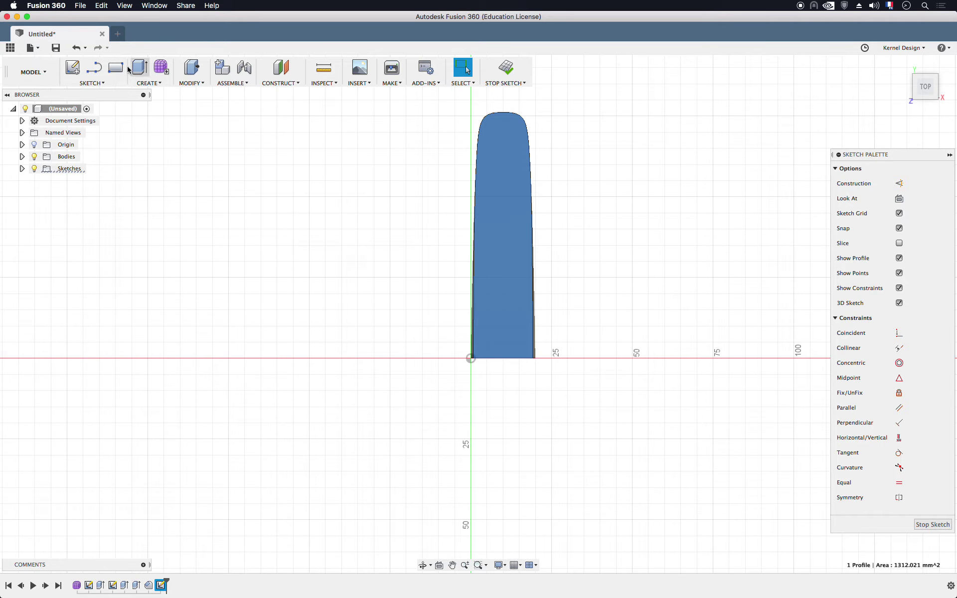
{"action": "key", "text": "l"}
{"action": "scroll", "coordinate": [498, 125], "scroll_direction": "up", "scroll_amount": 2}
{"action": "scroll", "coordinate": [494, 125], "scroll_direction": "up", "scroll_amount": 3}
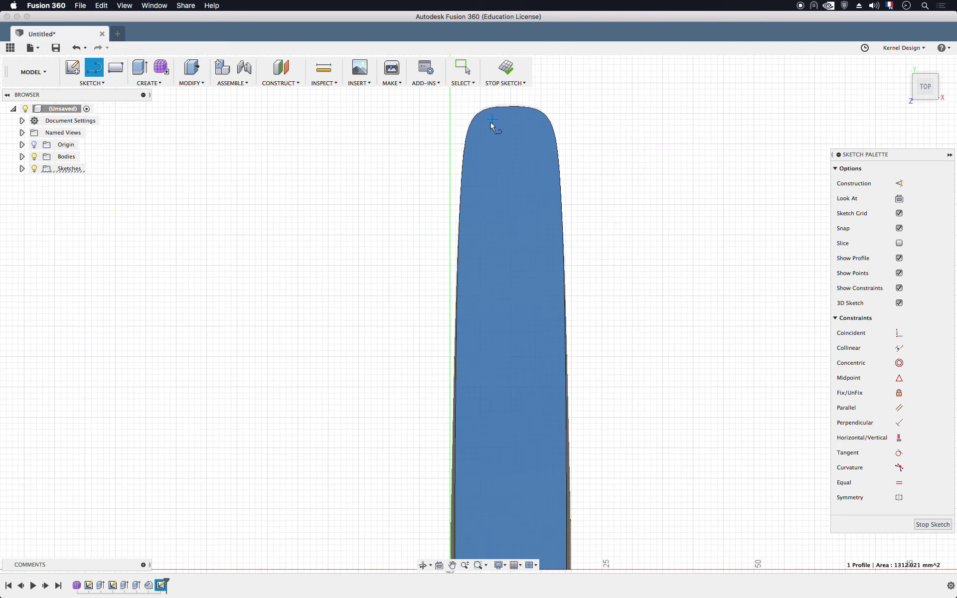
{"action": "scroll", "coordinate": [473, 145], "scroll_direction": "up", "scroll_amount": 2}
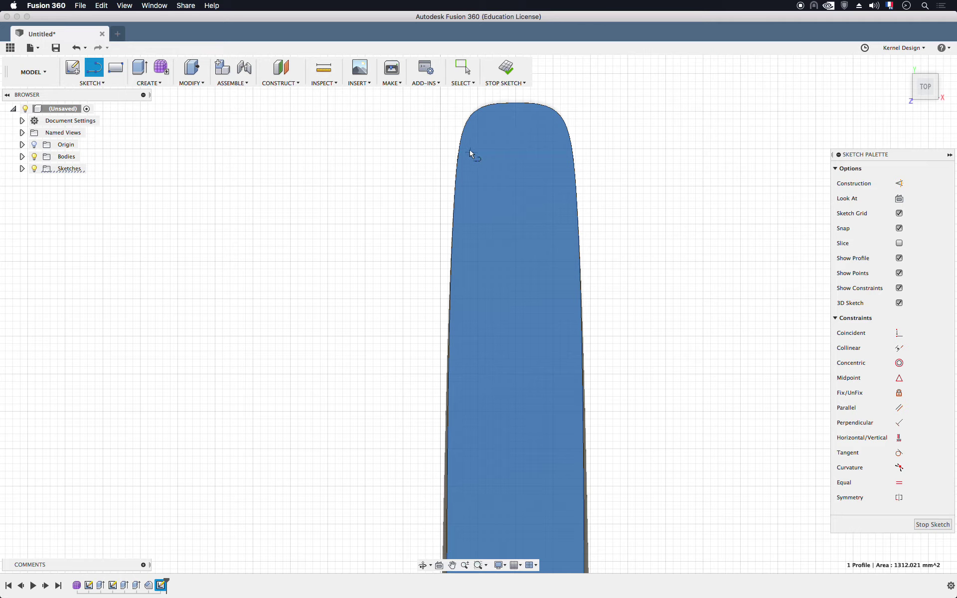
{"action": "left_click", "coordinate": [460, 151]}
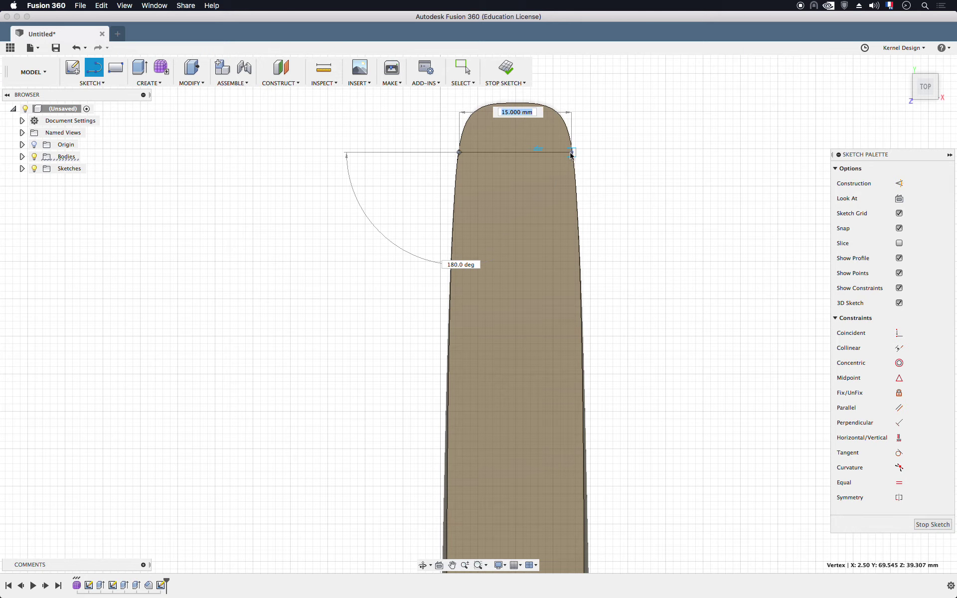
{"action": "left_click", "coordinate": [573, 153]}
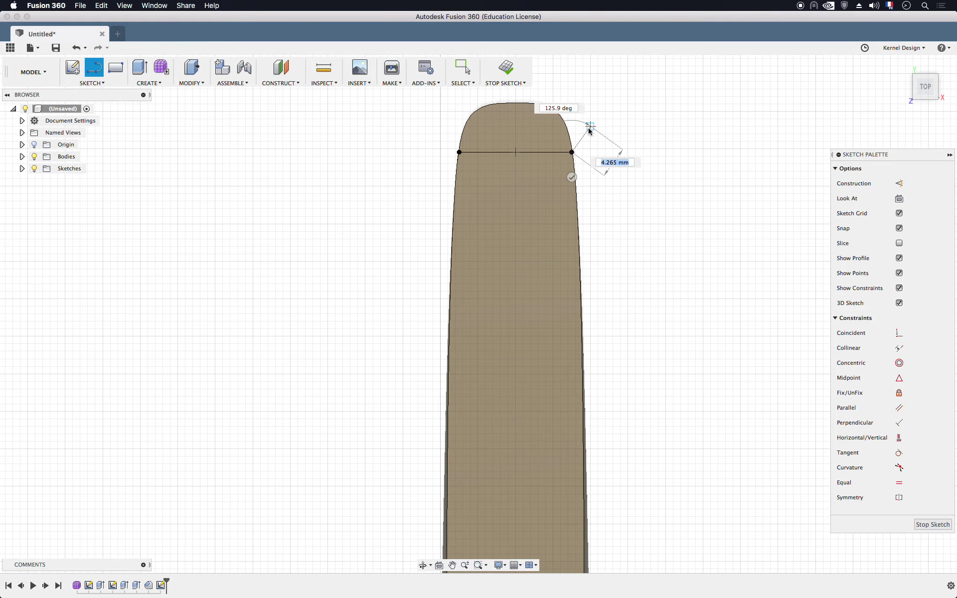
{"action": "key", "text": "Escape"}
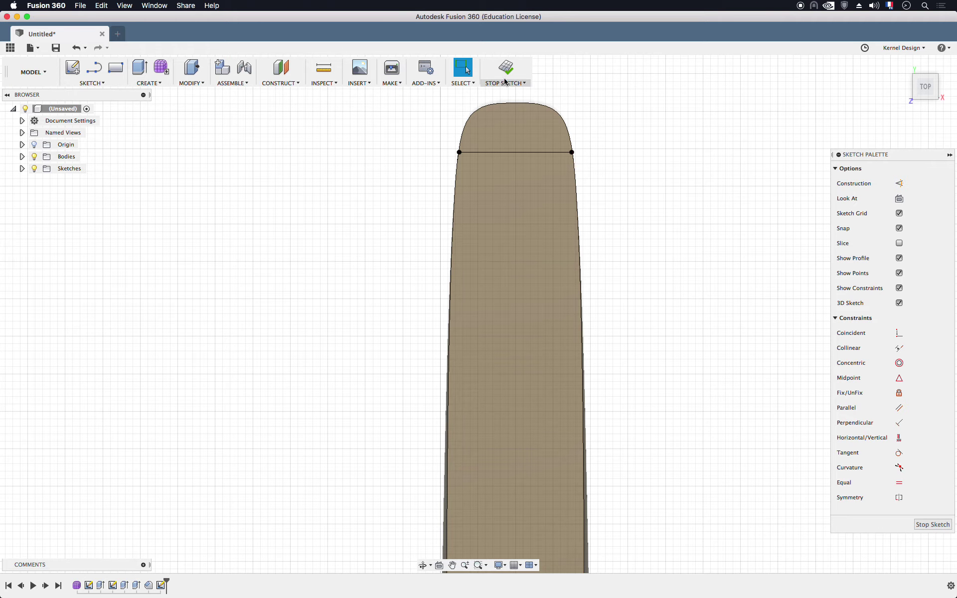
Reopen the arm-top sketch for editing and bring the whole arm outline into view.
{"action": "left_click", "coordinate": [505, 81]}
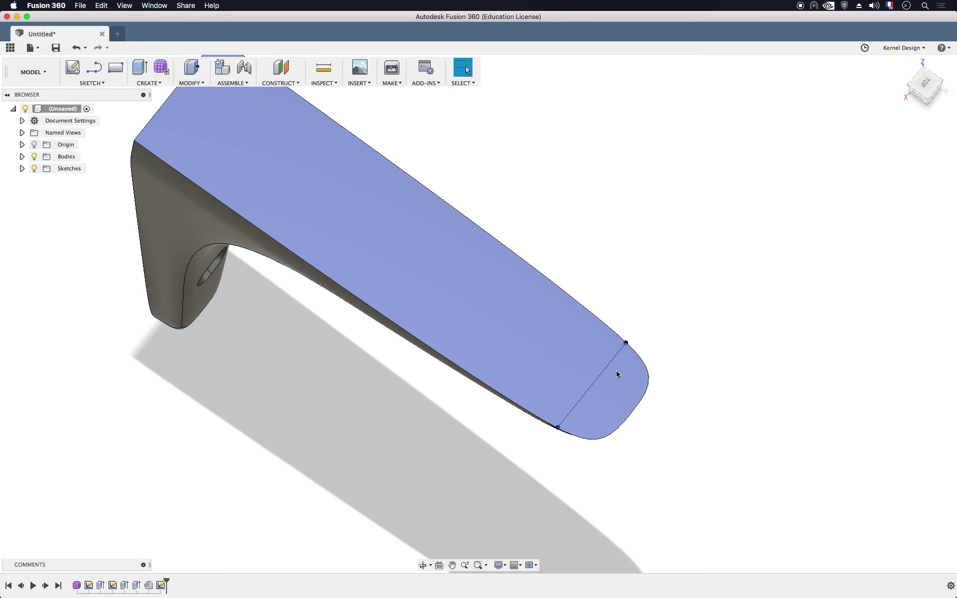
{"action": "left_click", "coordinate": [617, 374]}
{"action": "double_click", "coordinate": [614, 383]}
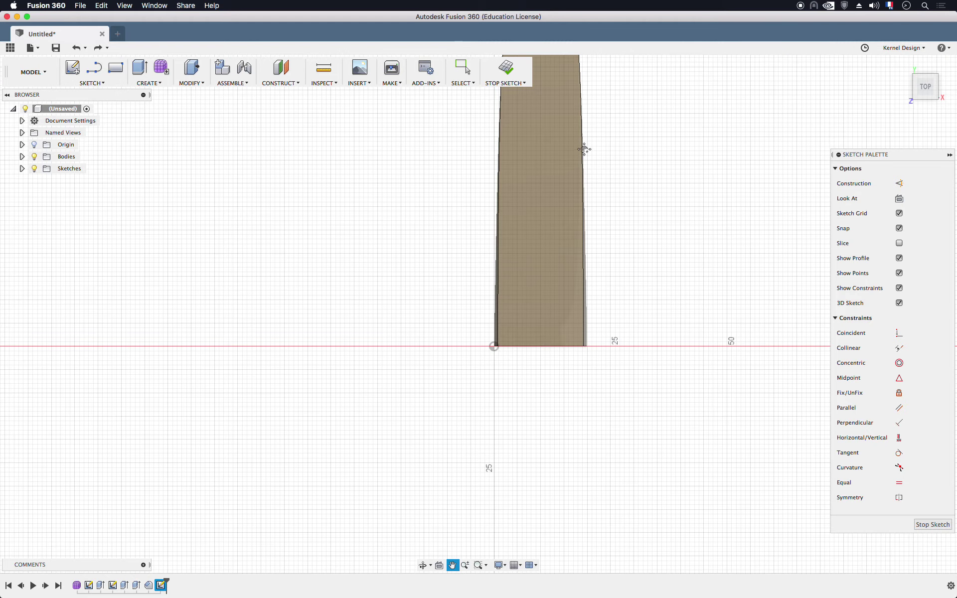
{"action": "middle_click_drag", "start_coordinate": [585, 147], "coordinate": [506, 352]}
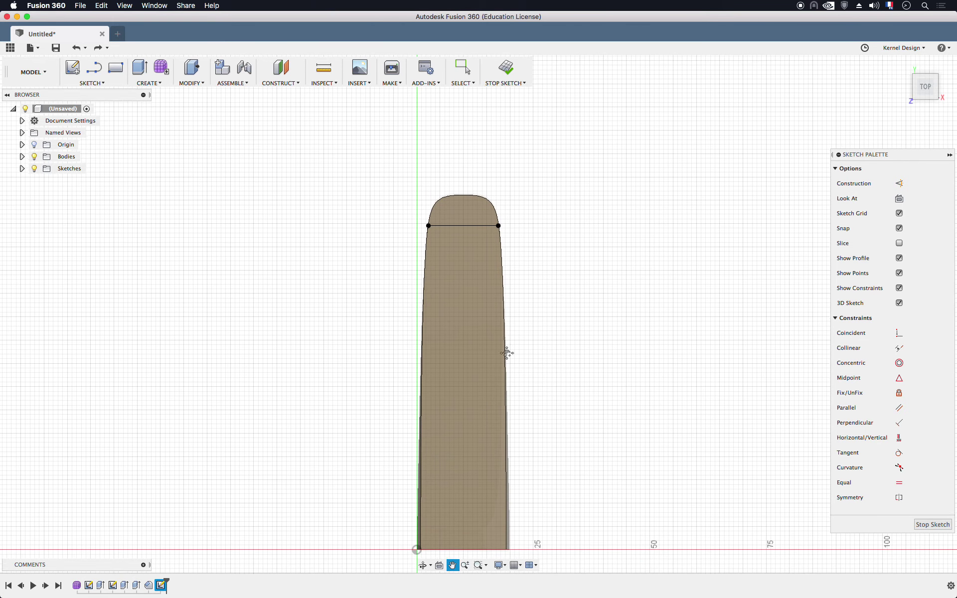
{"action": "left_click", "coordinate": [464, 227]}
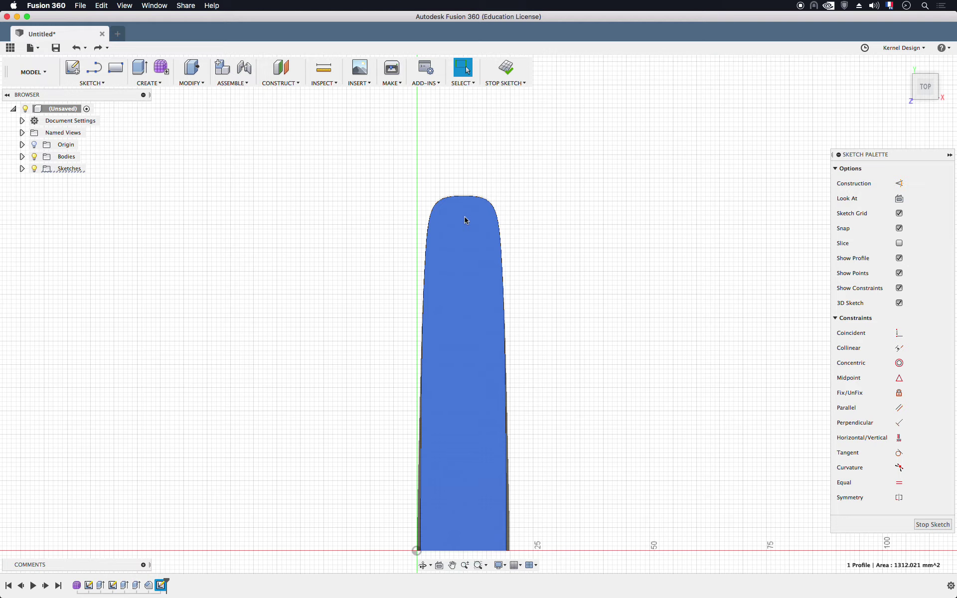
{"action": "middle_click_drag", "start_coordinate": [464, 219], "coordinate": [460, 275], "text": "shift"}
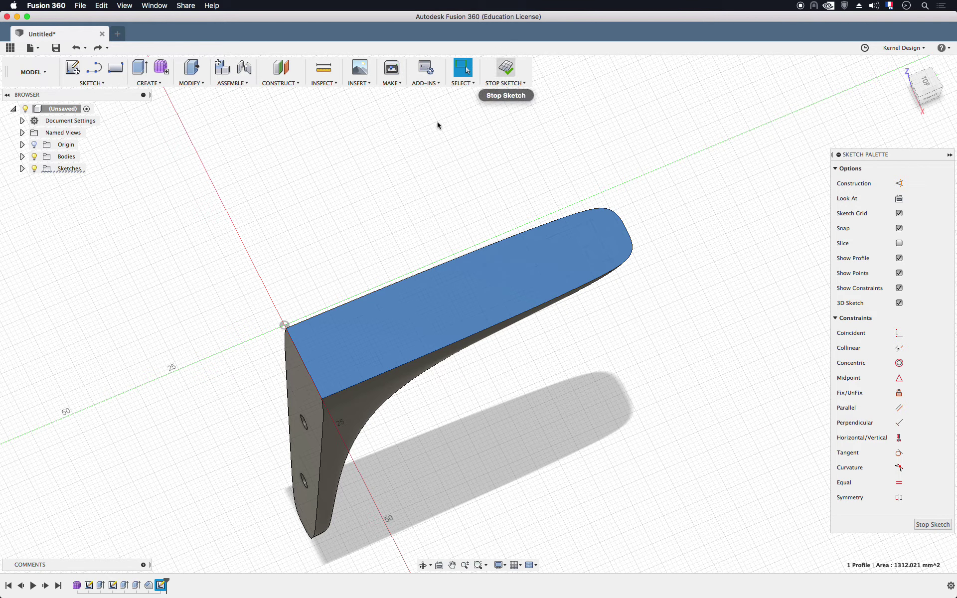
Draw a 9.10 mm line across the arm tip and select the 123.739 mm² tip profile.
{"action": "key", "text": "Return"}
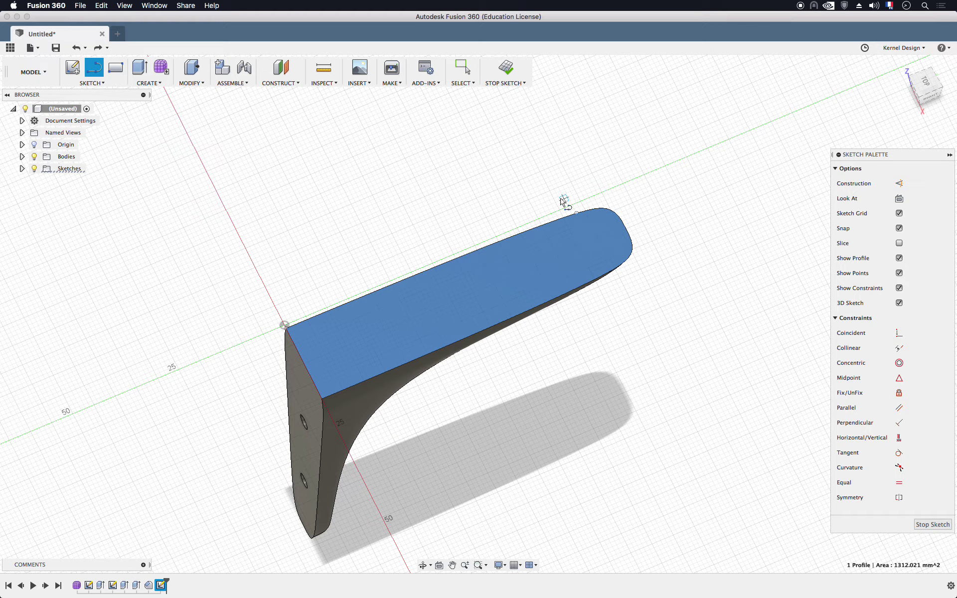
{"action": "left_click", "coordinate": [563, 201]}
{"action": "left_click", "coordinate": [604, 252]}
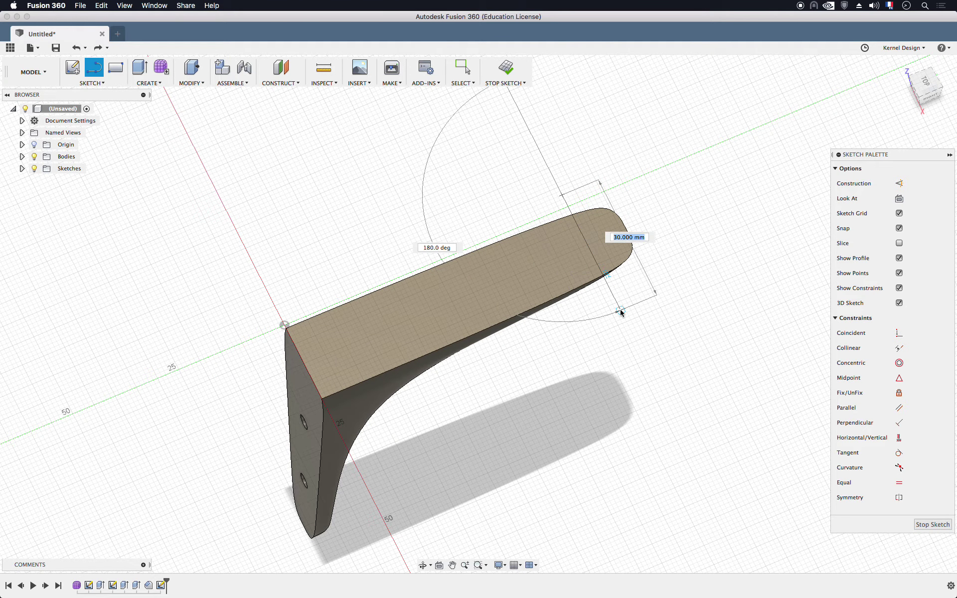
{"action": "left_click", "coordinate": [621, 311]}
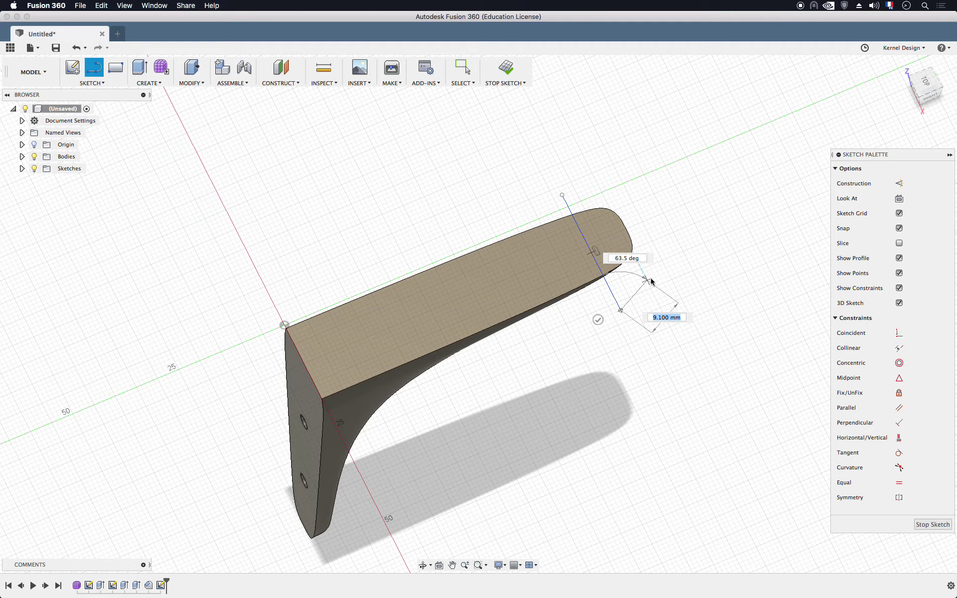
{"action": "key", "text": "Return"}
{"action": "key", "text": "Escape"}
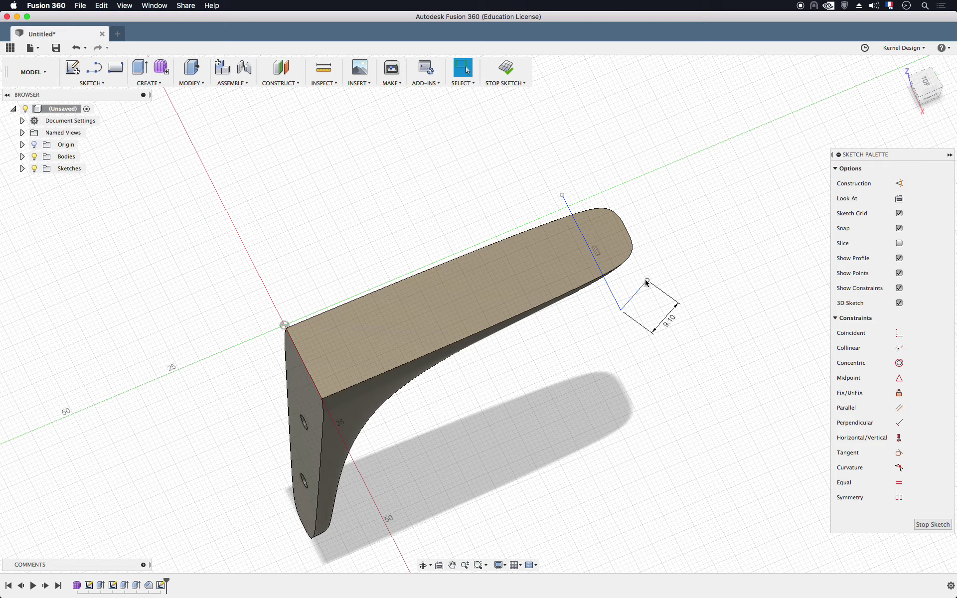
{"action": "left_click", "coordinate": [612, 241]}
{"action": "left_click", "coordinate": [140, 69]}
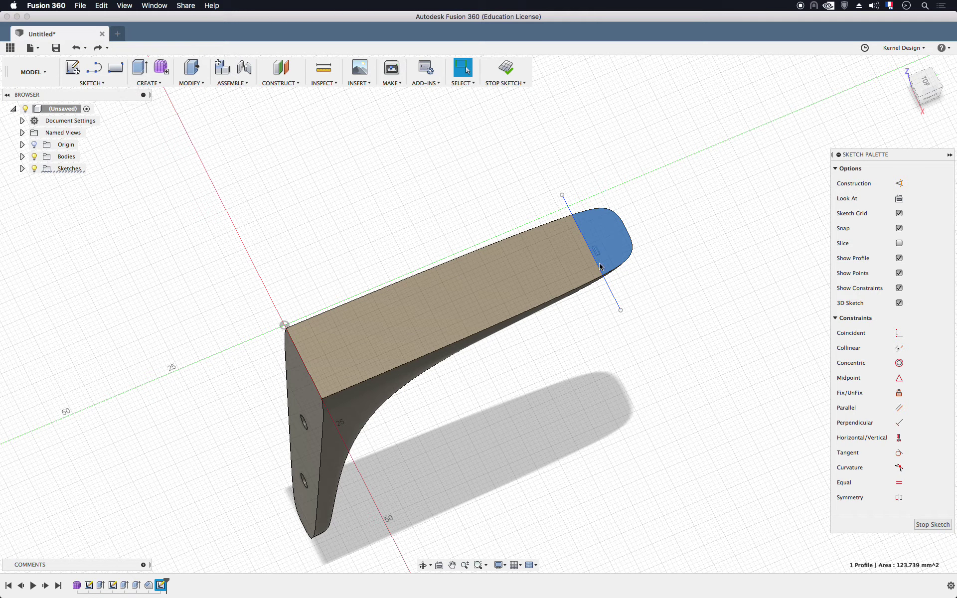
Extrude the tip profile 2.272 mm as a join with a -15° taper to form the lip.
{"action": "mouse_move", "coordinate": [607, 229]}
{"action": "left_mouse_down"}
{"action": "mouse_move", "coordinate": [611, 324]}
{"action": "mouse_move", "coordinate": [601, 276]}
{"action": "mouse_move", "coordinate": [607, 189]}
{"action": "mouse_move", "coordinate": [598, 199]}
{"action": "left_mouse_up"}
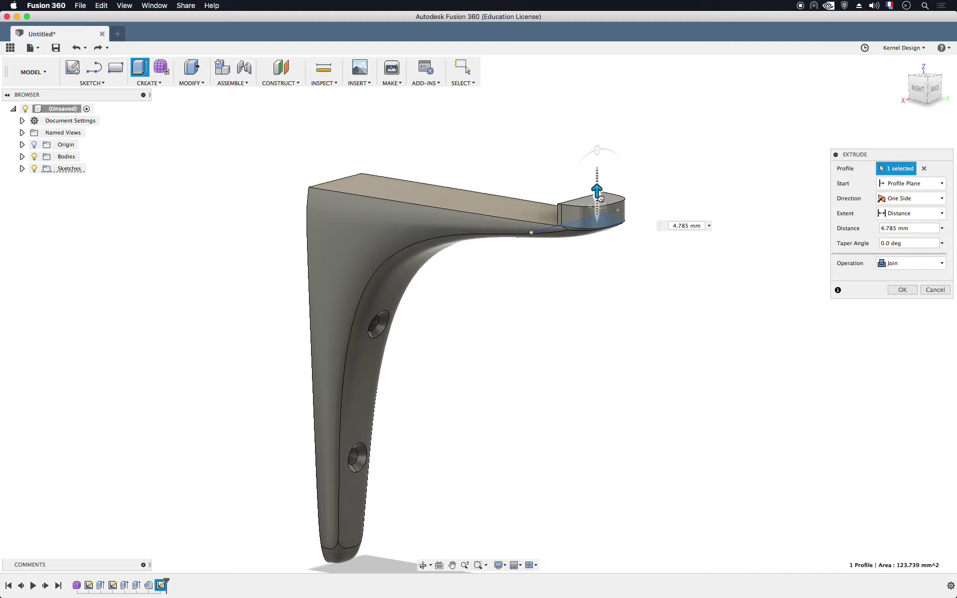
{"action": "left_click_drag", "start_coordinate": [597, 159], "coordinate": [588, 162]}
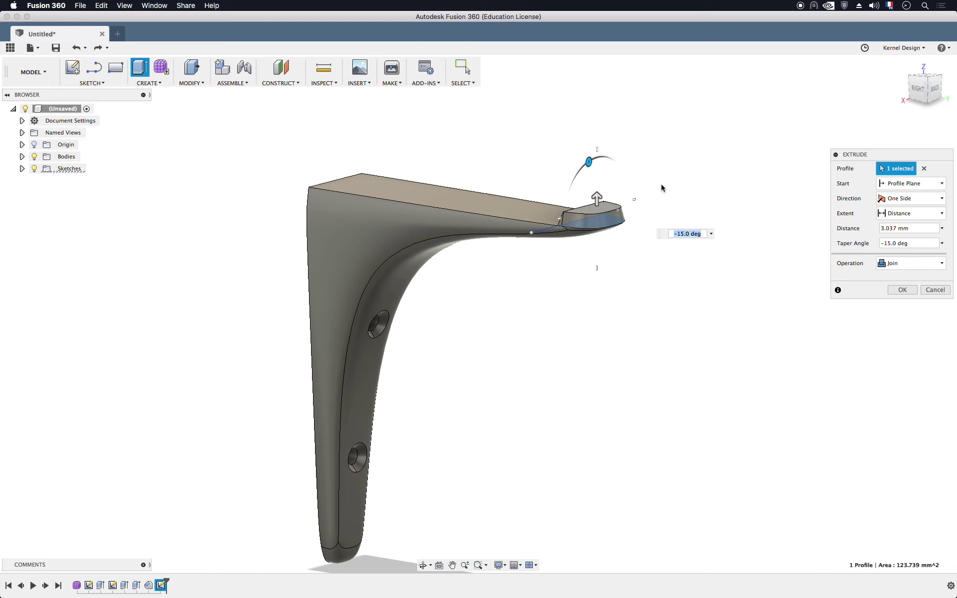
{"action": "left_click_drag", "start_coordinate": [596, 200], "coordinate": [597, 206]}
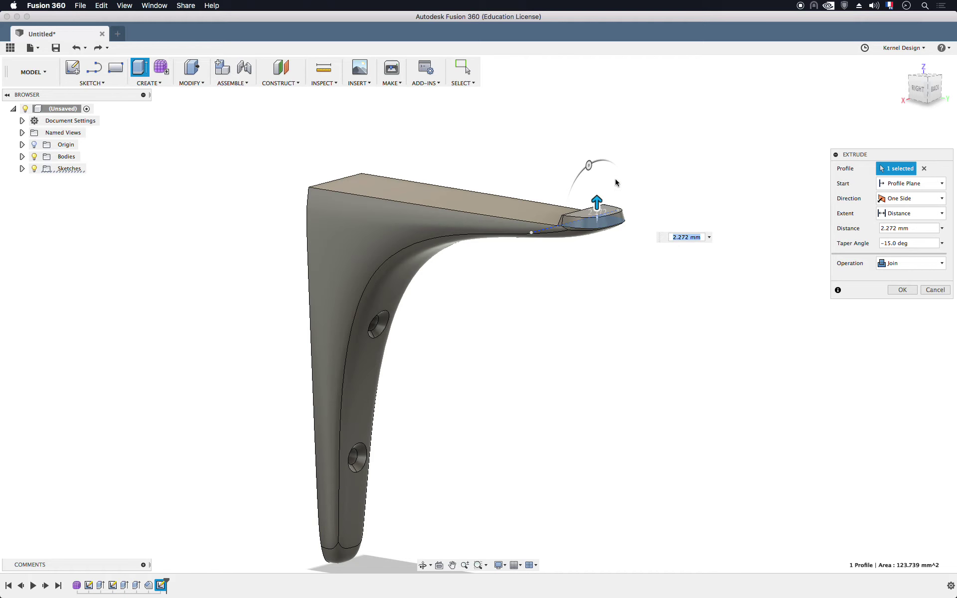
{"action": "key", "text": "Return"}
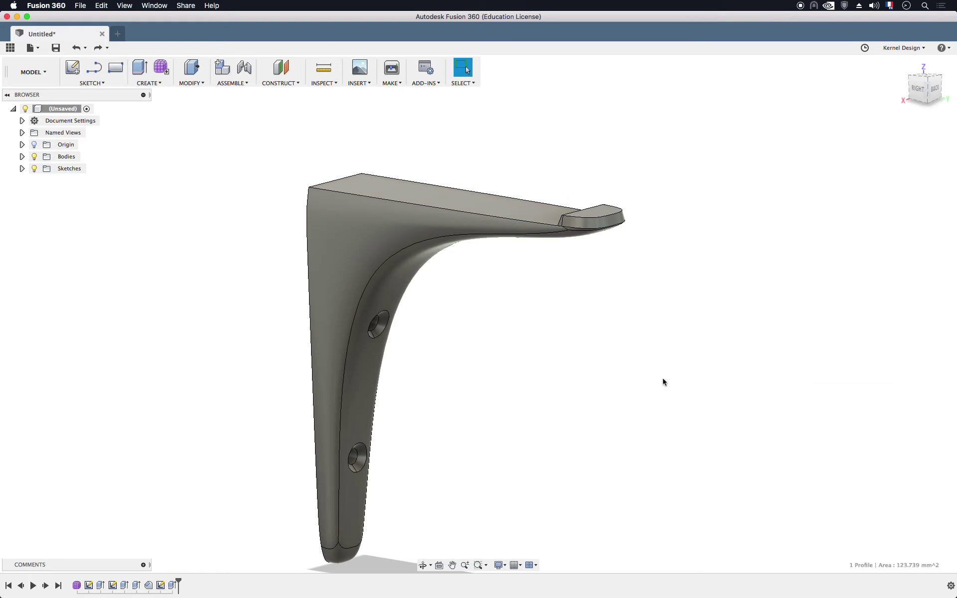
Orbit and zoom around the finished bracket, then bring up the first Form feature's timeline options.
{"action": "mouse_move", "coordinate": [639, 352]}
{"action": "middle_mouse_down", "text": "shift"}
{"action": "mouse_move", "coordinate": [634, 387]}
{"action": "mouse_move", "coordinate": [597, 232]}
{"action": "middle_mouse_up", "text": "shift"}
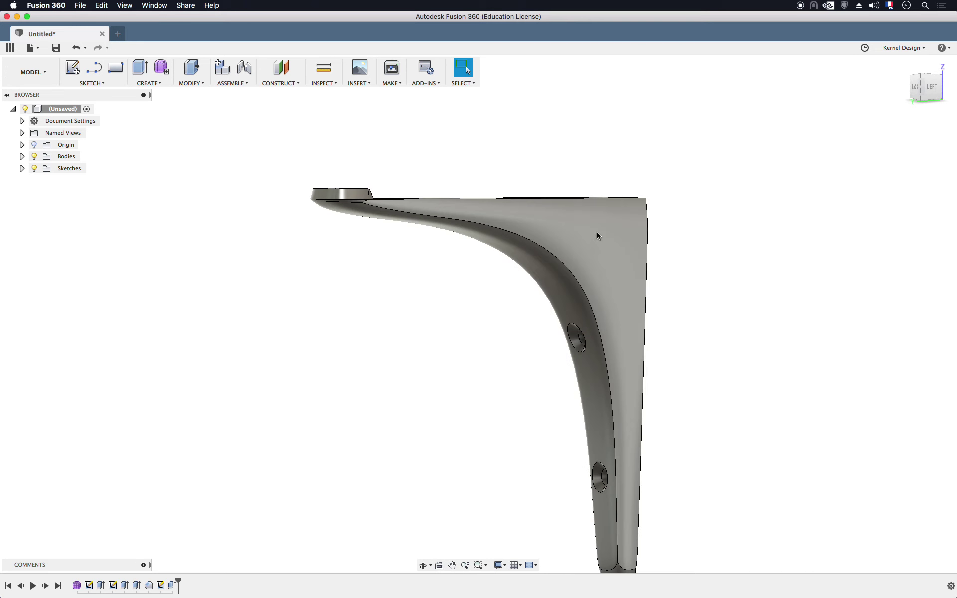
{"action": "middle_click_drag", "start_coordinate": [553, 366], "coordinate": [578, 383], "text": "shift"}
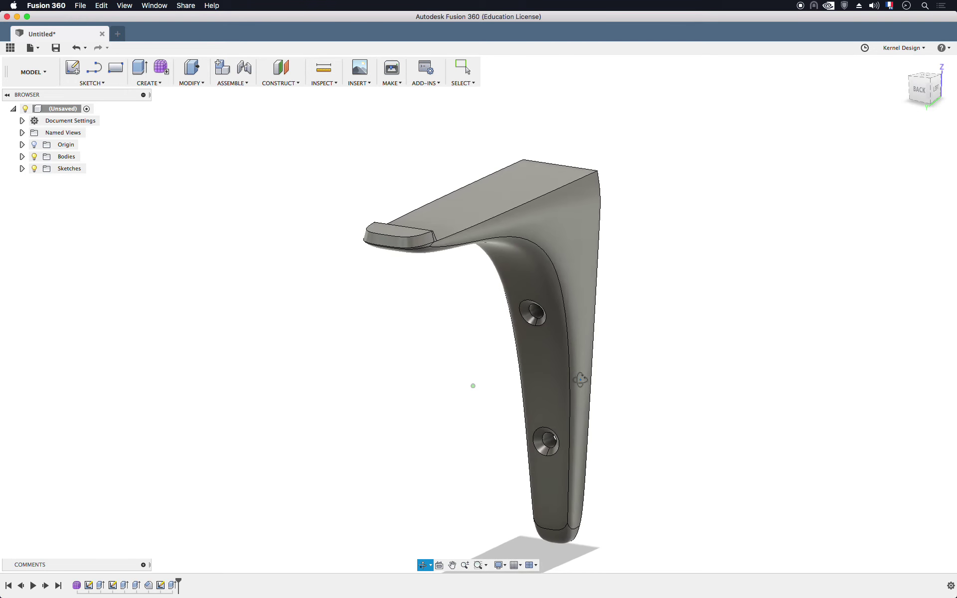
{"action": "scroll", "coordinate": [577, 383], "scroll_direction": "down", "scroll_amount": 3}
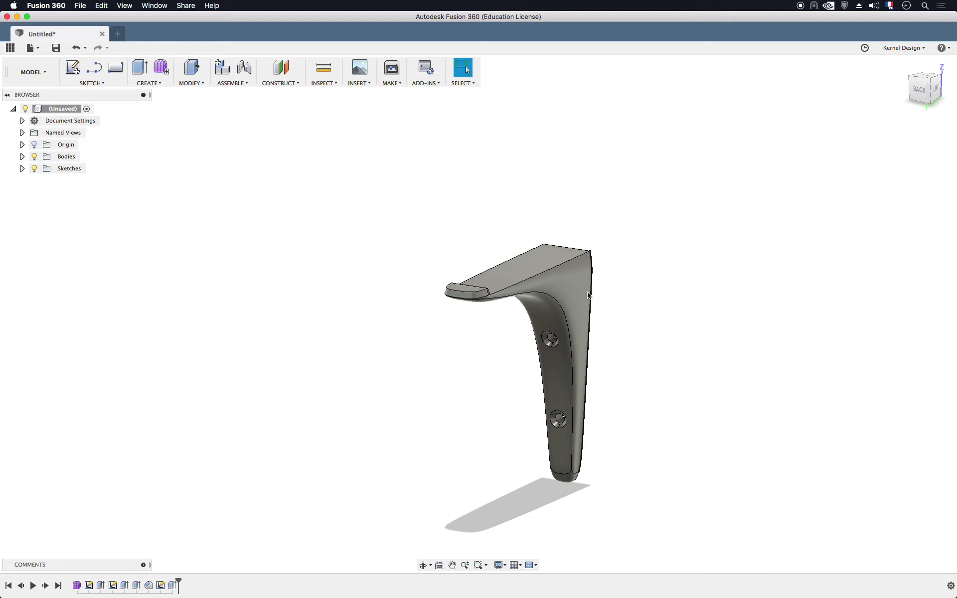
{"action": "right_click", "coordinate": [77, 585]}
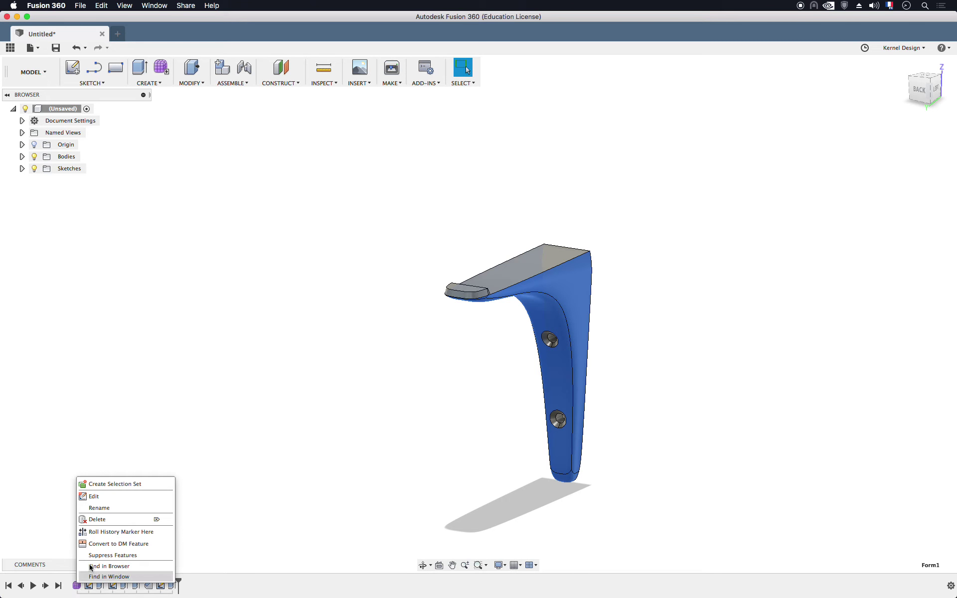
Reopen the sculpted Form and select two faces on the upright's inner curve.
{"action": "left_click", "coordinate": [122, 501]}
{"action": "left_click", "coordinate": [545, 333]}
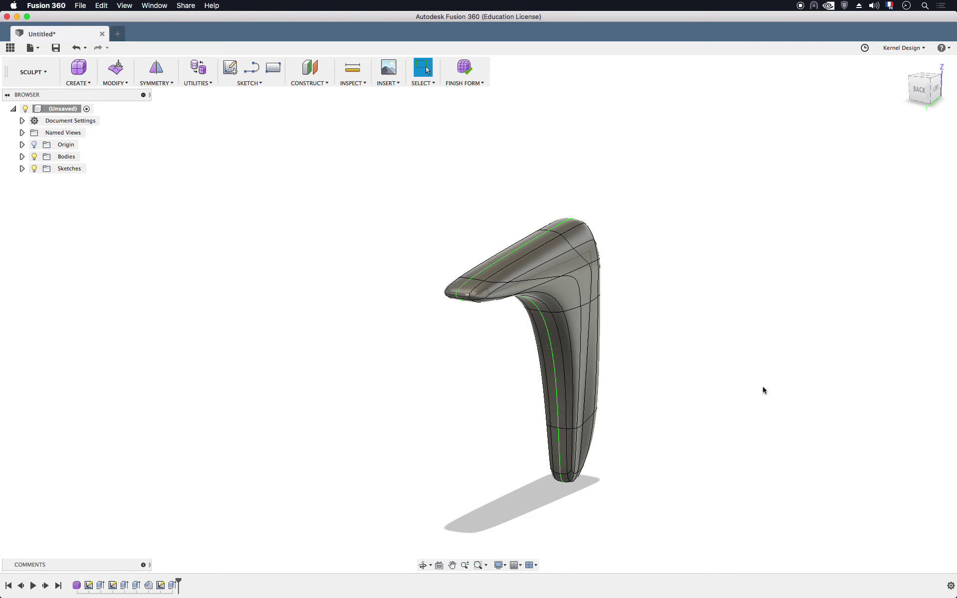
{"action": "mouse_move", "coordinate": [763, 389]}
{"action": "middle_mouse_down", "text": "shift"}
{"action": "mouse_move", "coordinate": [621, 369]}
{"action": "mouse_move", "coordinate": [667, 365]}
{"action": "mouse_move", "coordinate": [604, 367]}
{"action": "middle_mouse_up", "text": "shift"}
{"action": "left_click", "coordinate": [562, 364]}
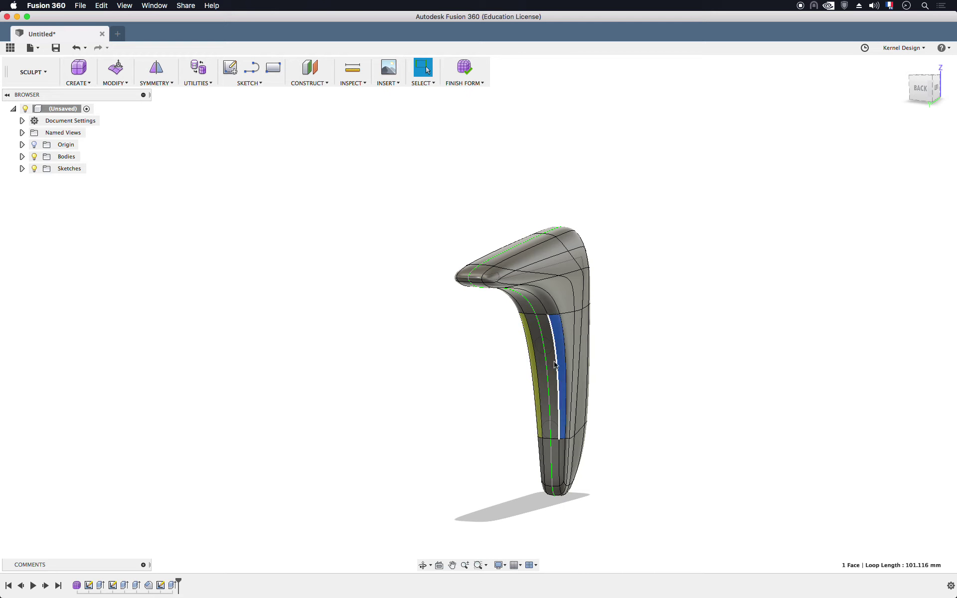
{"action": "left_click", "coordinate": [551, 367], "text": "shift"}
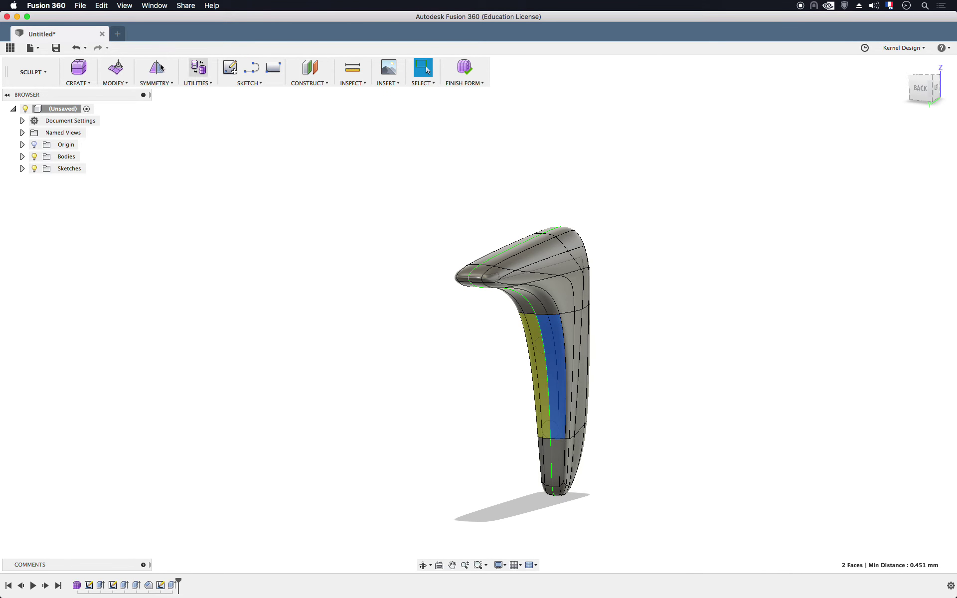
Tilt the two inner faces about 4° and shift them to about -2.24 mm, then finish the form.
{"action": "left_click", "coordinate": [115, 68]}
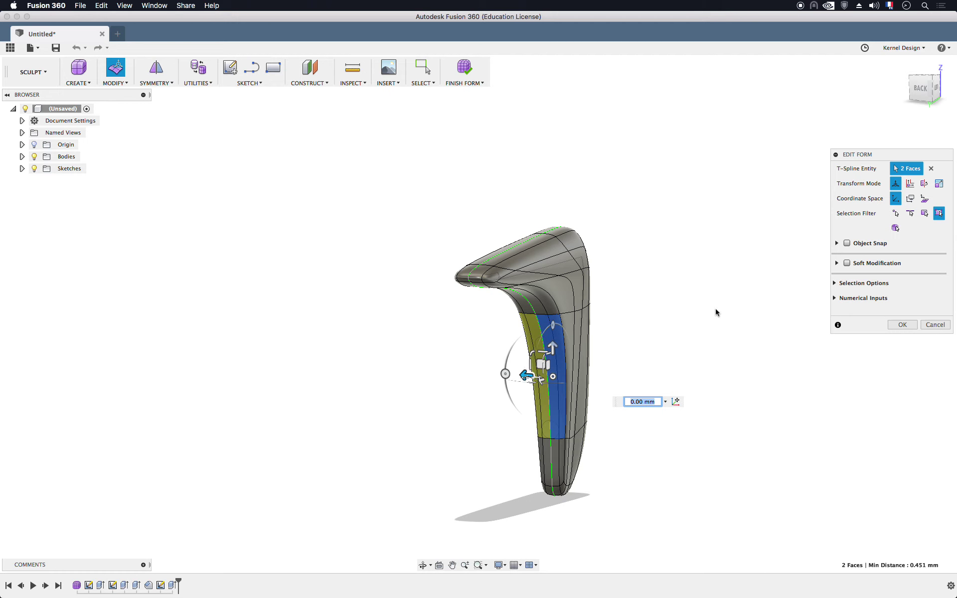
{"action": "mouse_move", "coordinate": [925, 88]}
{"action": "left_click", "coordinate": [937, 90]}
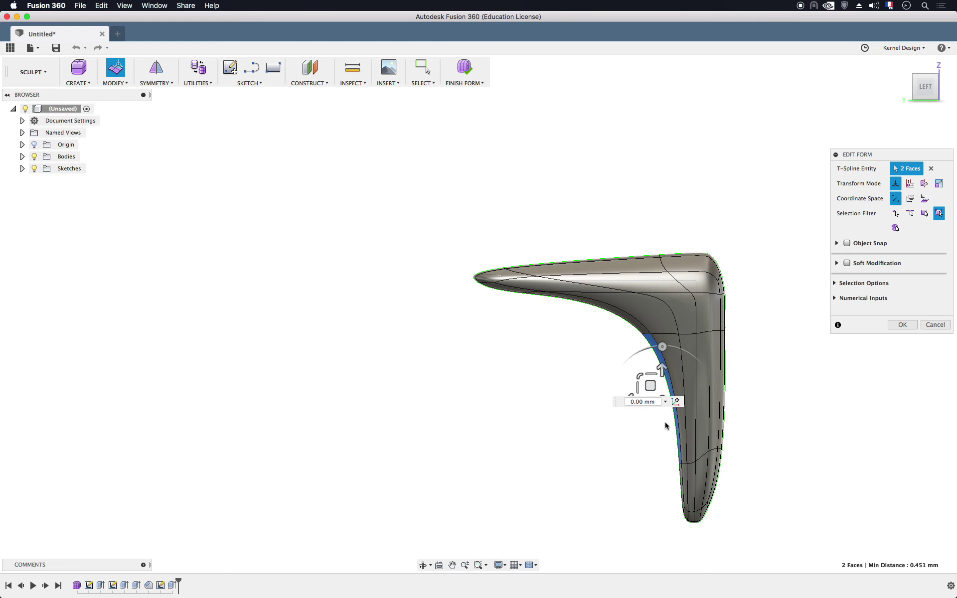
{"action": "left_click_drag", "start_coordinate": [662, 347], "coordinate": [664, 347]}
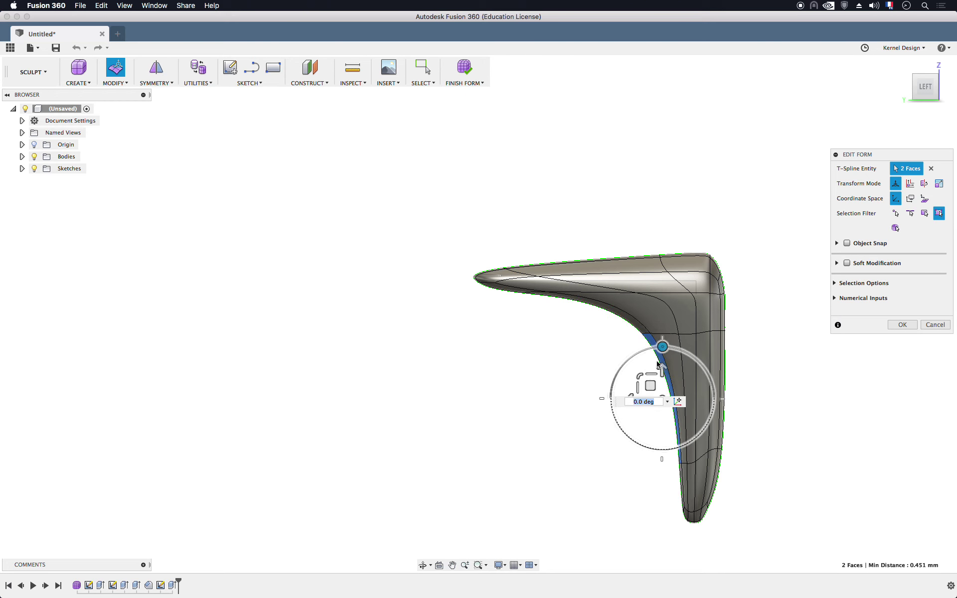
{"action": "left_click_drag", "start_coordinate": [632, 398], "coordinate": [641, 398]}
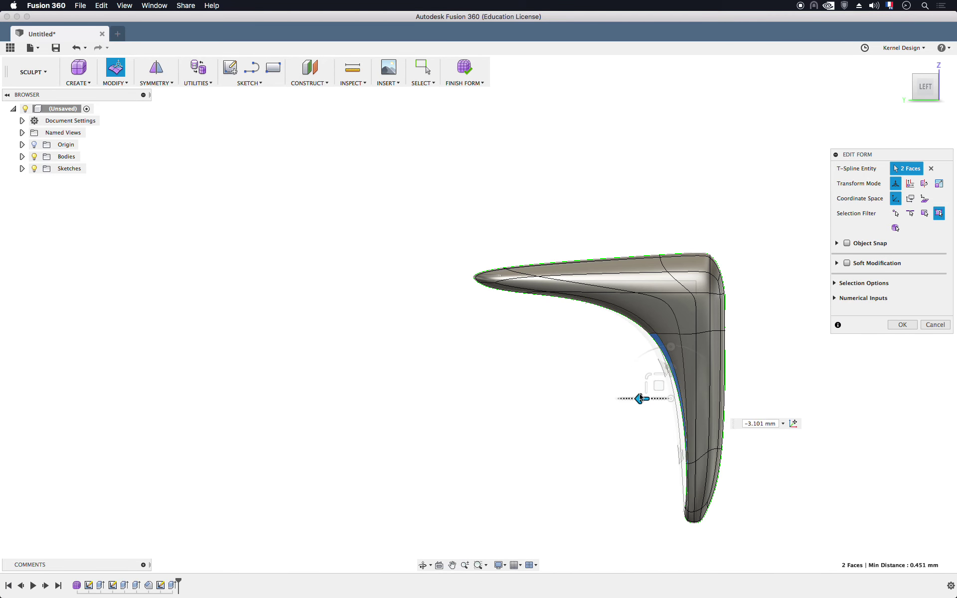
{"action": "left_click_drag", "start_coordinate": [671, 356], "coordinate": [681, 351]}
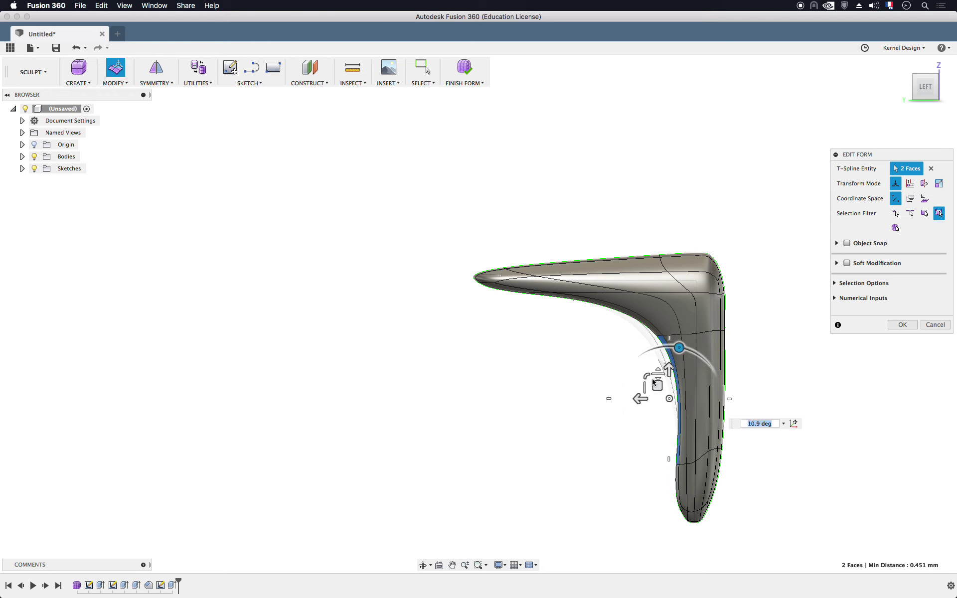
{"action": "left_click_drag", "start_coordinate": [645, 398], "coordinate": [653, 397]}
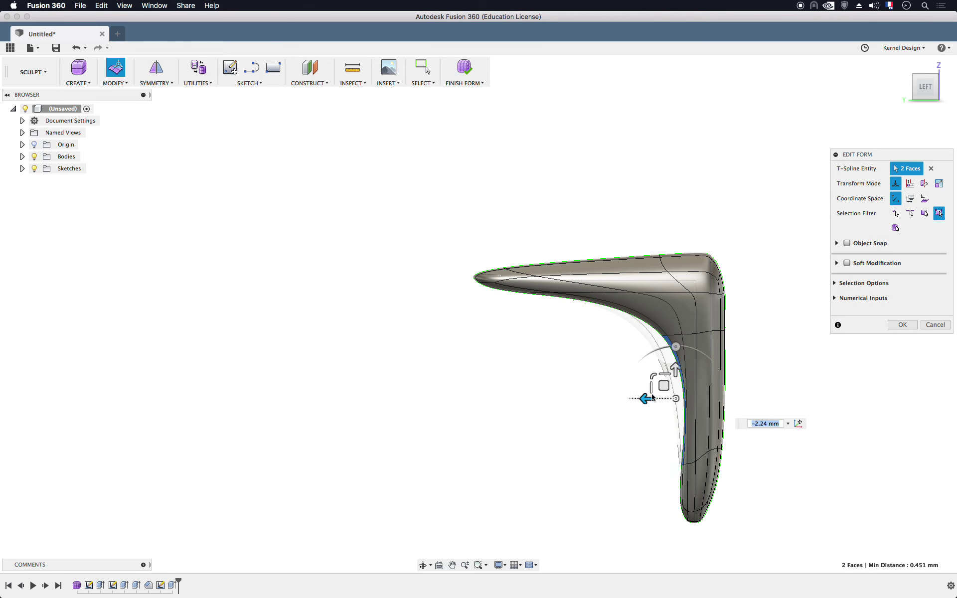
{"action": "left_click_drag", "start_coordinate": [676, 347], "coordinate": [680, 346]}
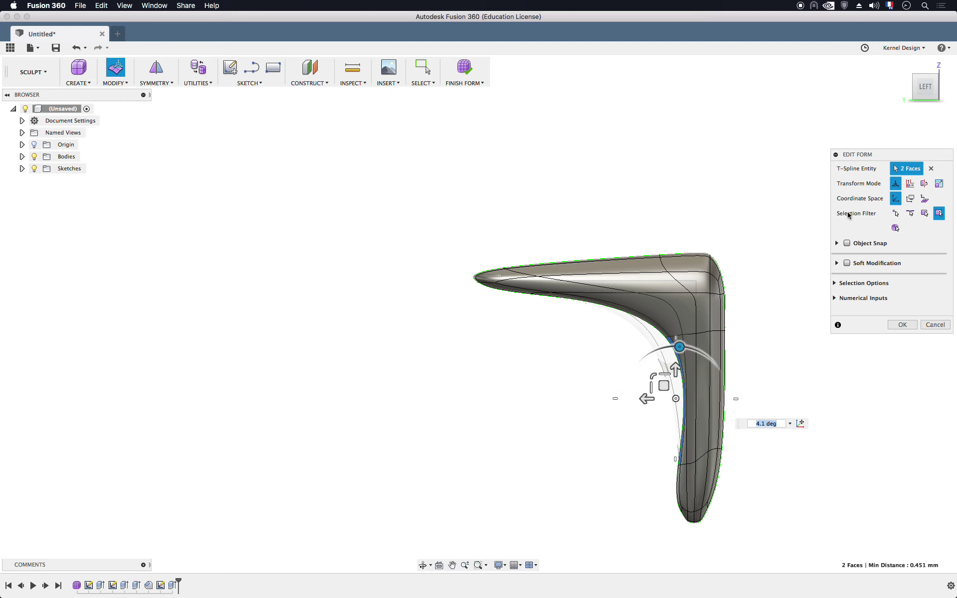
{"action": "left_click", "coordinate": [463, 70]}
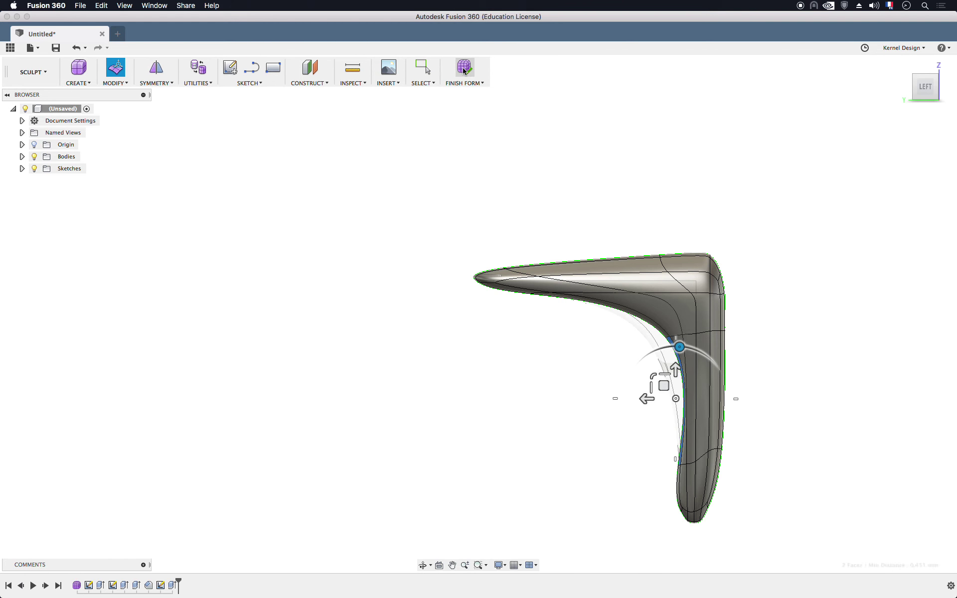
Review the hole-cutting Extrude3 feature's settings and close them without changes.
{"action": "mouse_move", "coordinate": [496, 350]}
{"action": "middle_mouse_down", "text": "shift"}
{"action": "mouse_move", "coordinate": [653, 362]}
{"action": "mouse_move", "coordinate": [496, 365]}
{"action": "mouse_move", "coordinate": [564, 350]}
{"action": "mouse_move", "coordinate": [603, 466]}
{"action": "mouse_move", "coordinate": [590, 395]}
{"action": "mouse_move", "coordinate": [645, 416]}
{"action": "middle_mouse_up", "text": "shift"}
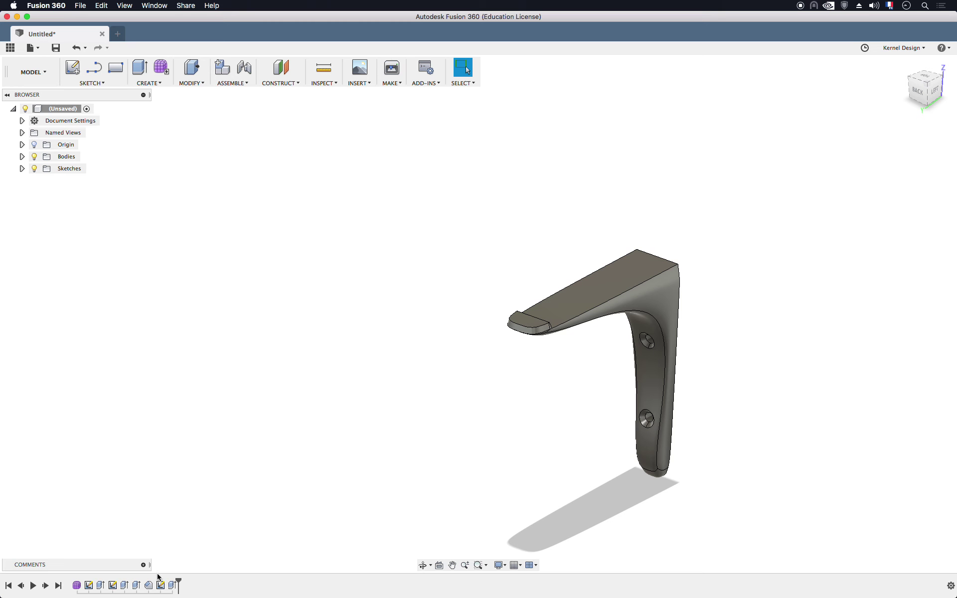
{"action": "left_click", "coordinate": [141, 587]}
{"action": "right_click", "coordinate": [141, 587]}
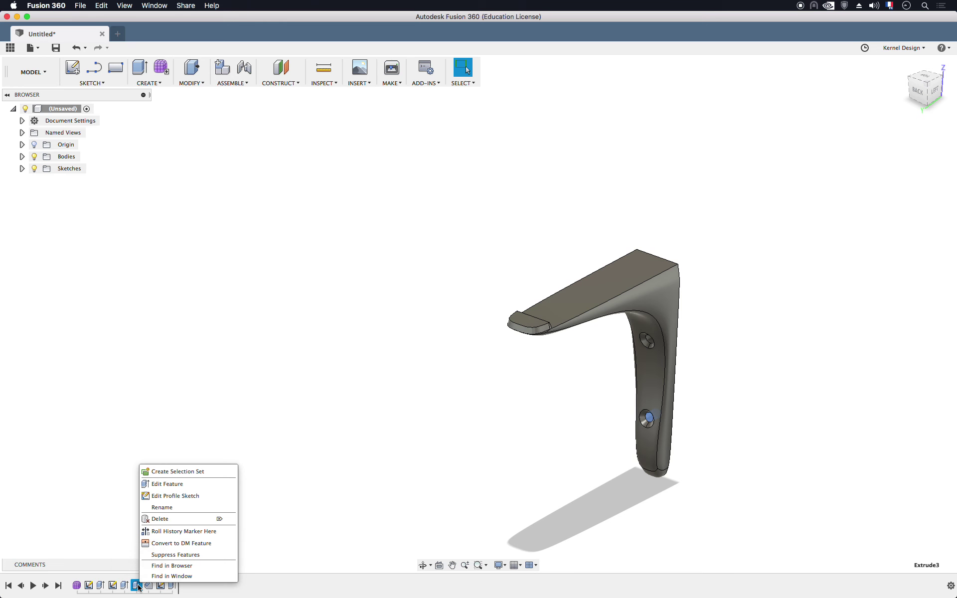
{"action": "left_click", "coordinate": [174, 488]}
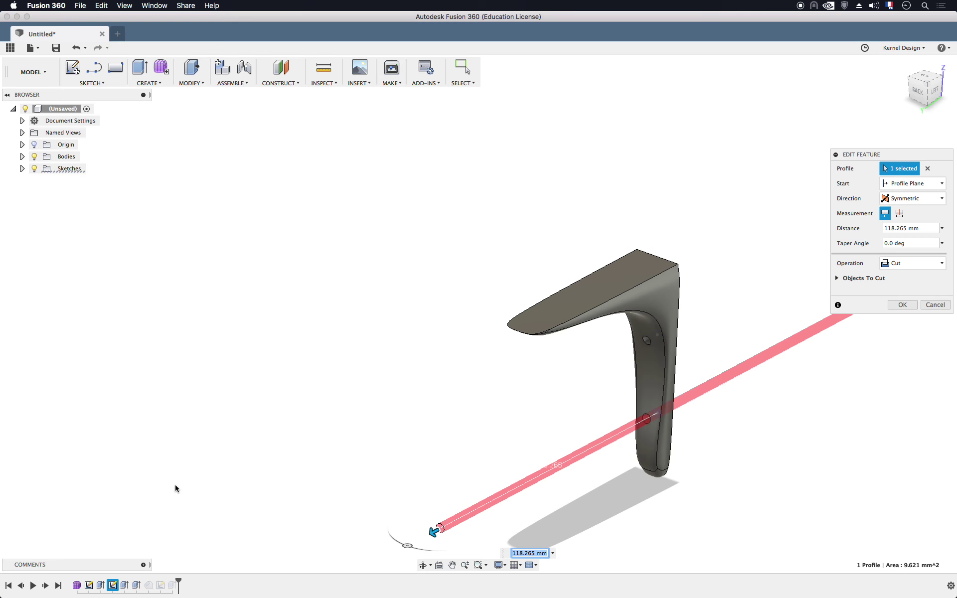
{"action": "left_click", "coordinate": [946, 305]}
Orbit and zoom to a back-left view to inspect both countersunk holes.
{"action": "scroll", "coordinate": [541, 273], "scroll_direction": "down", "scroll_amount": 3}
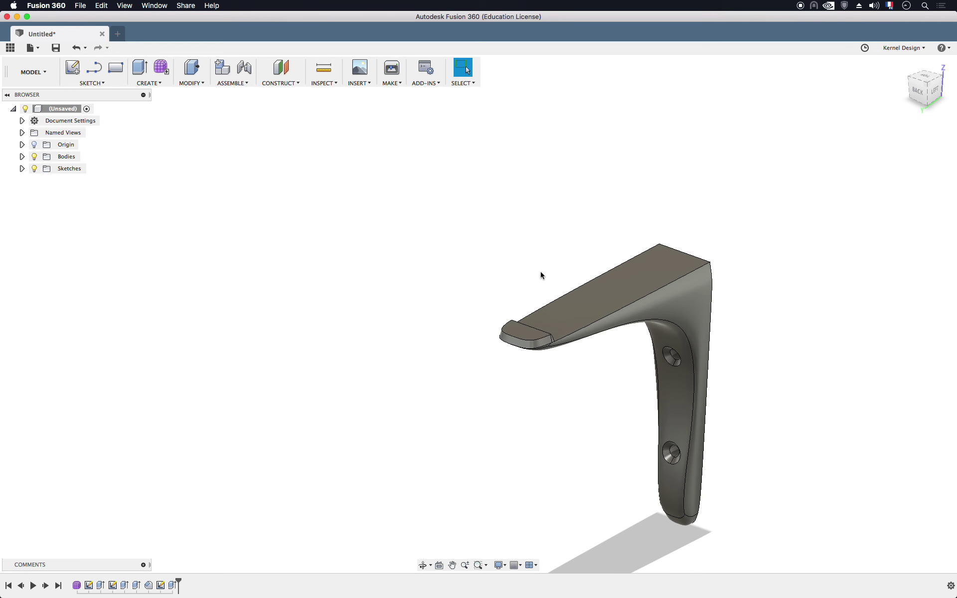
{"action": "middle_click_drag", "start_coordinate": [530, 323], "coordinate": [510, 311], "text": "shift"}
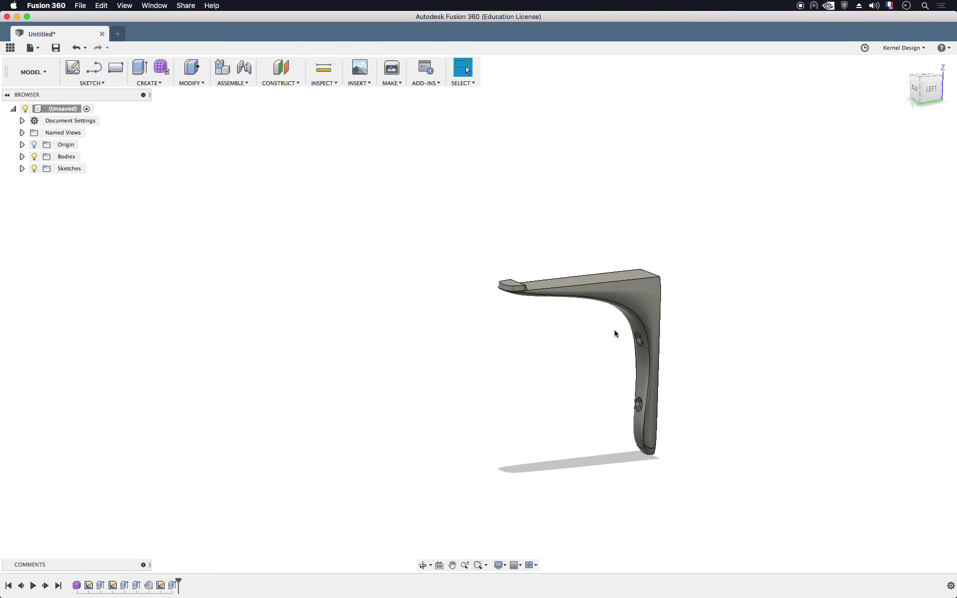
{"action": "mouse_move", "coordinate": [605, 350]}
{"action": "middle_mouse_down", "text": "shift"}
{"action": "mouse_move", "coordinate": [624, 347]}
{"action": "mouse_move", "coordinate": [533, 288]}
{"action": "middle_mouse_up", "text": "shift"}
{"action": "scroll", "coordinate": [523, 296], "scroll_direction": "up", "scroll_amount": 3}
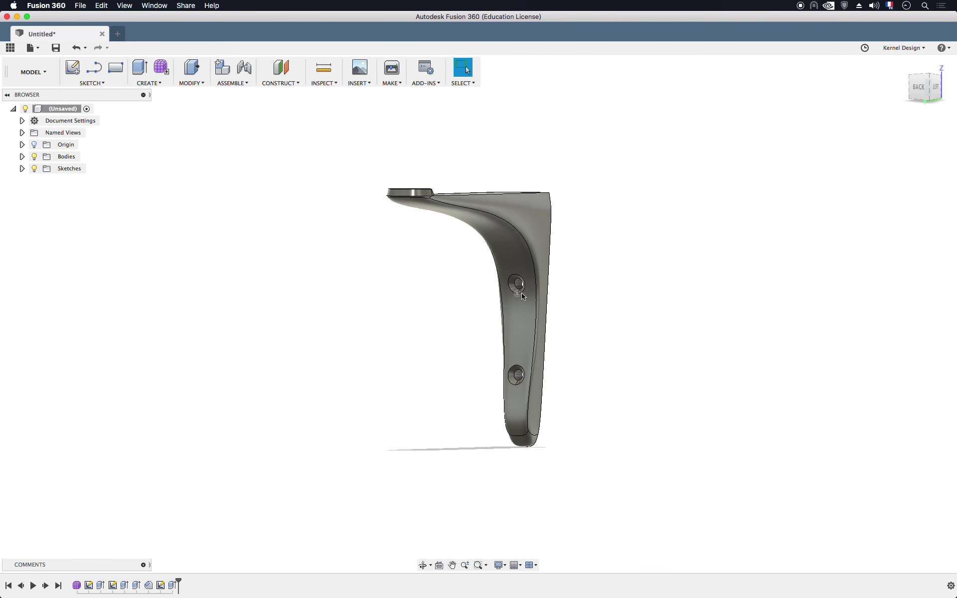
{"action": "scroll", "coordinate": [523, 296], "scroll_direction": "up", "scroll_amount": 2}
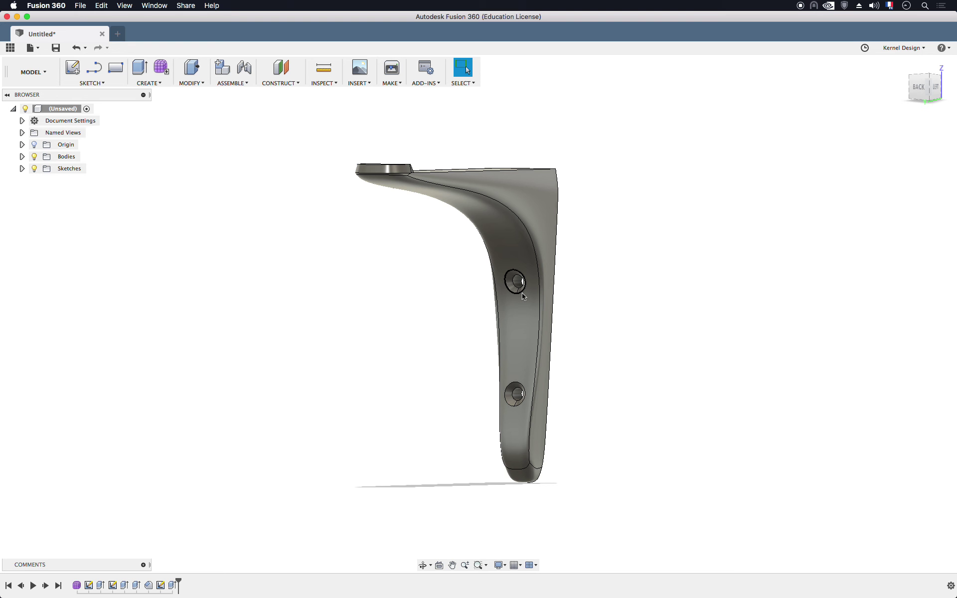